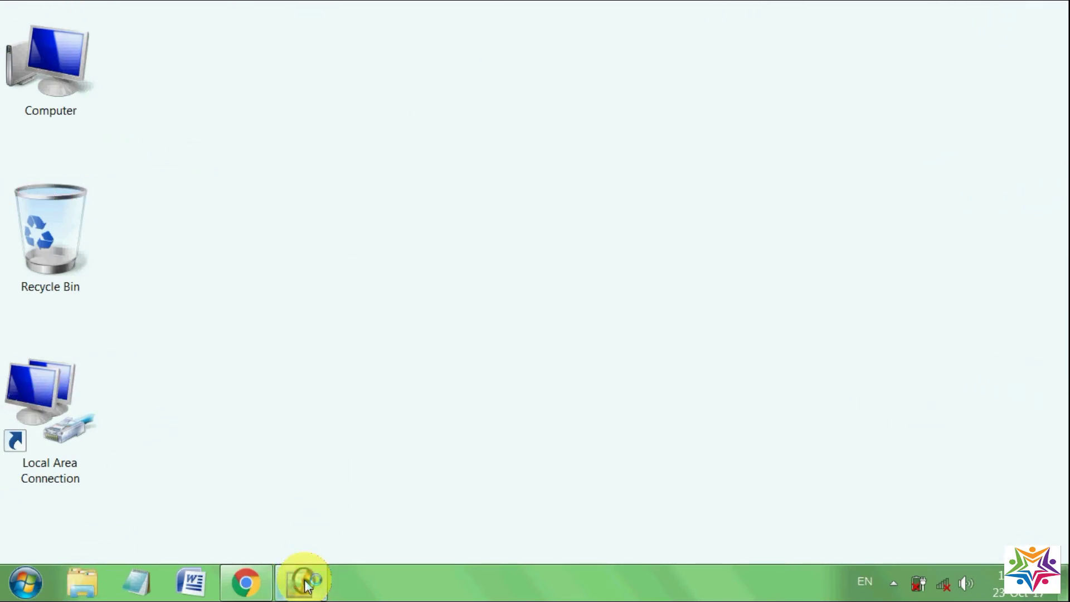
# Create a new blank white 640×360 document, Untitled-1, and position its window in the workspace.
pyautogui.click(306, 584)
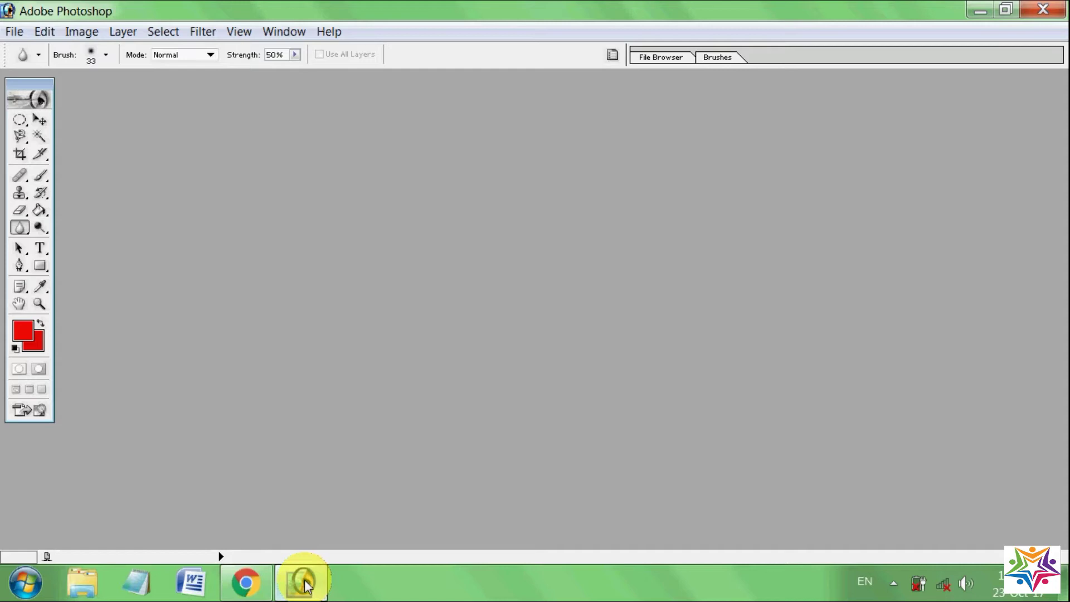
pyautogui.hotkey('ctrl', 'n')
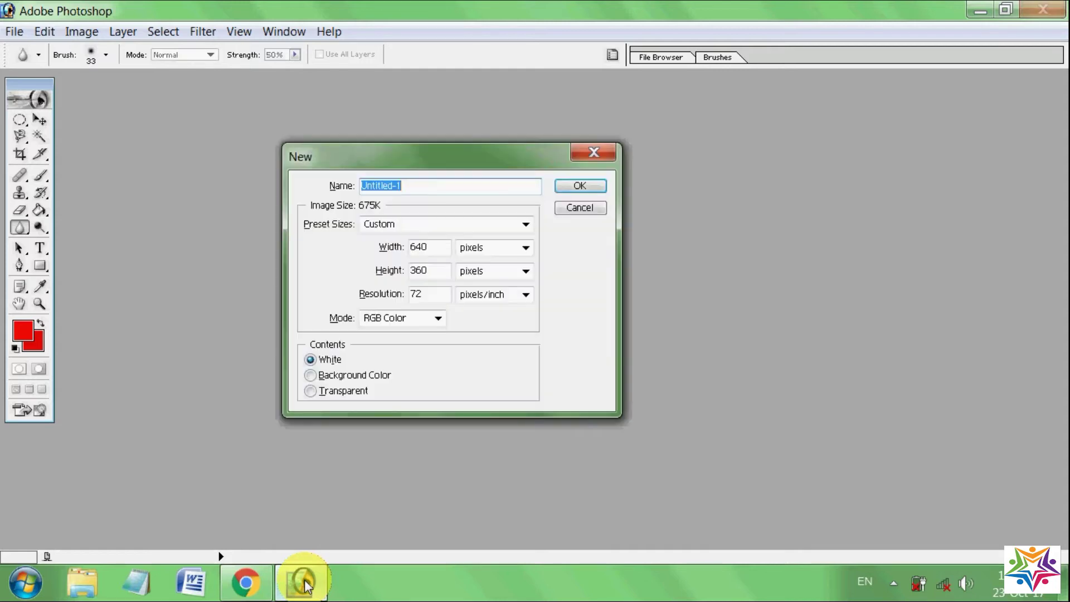
pyautogui.click(580, 186)
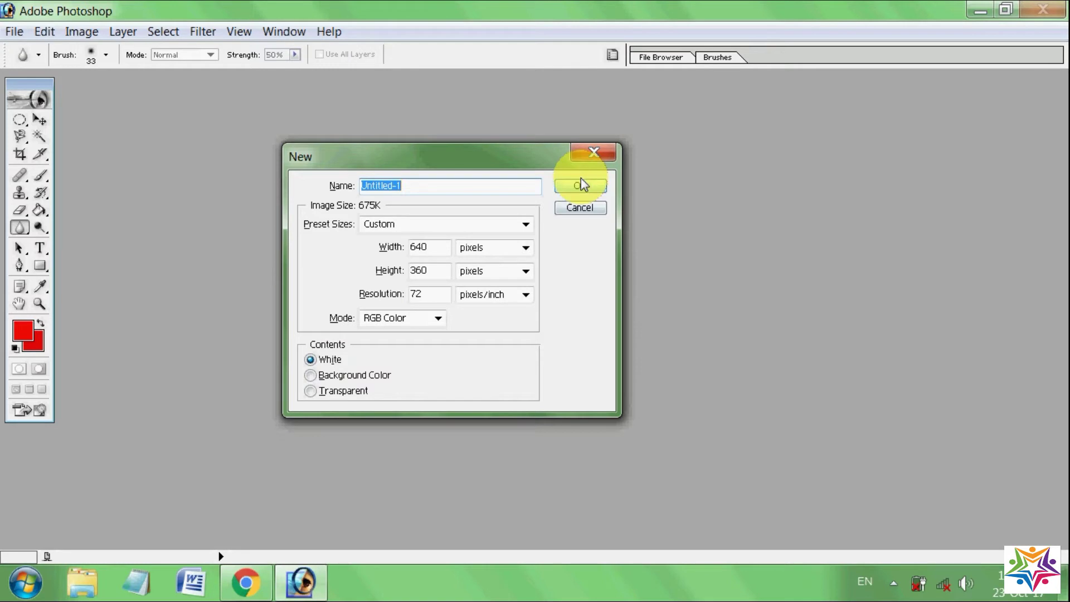
pyautogui.moveTo(402, 91); pyautogui.dragTo(476, 132)
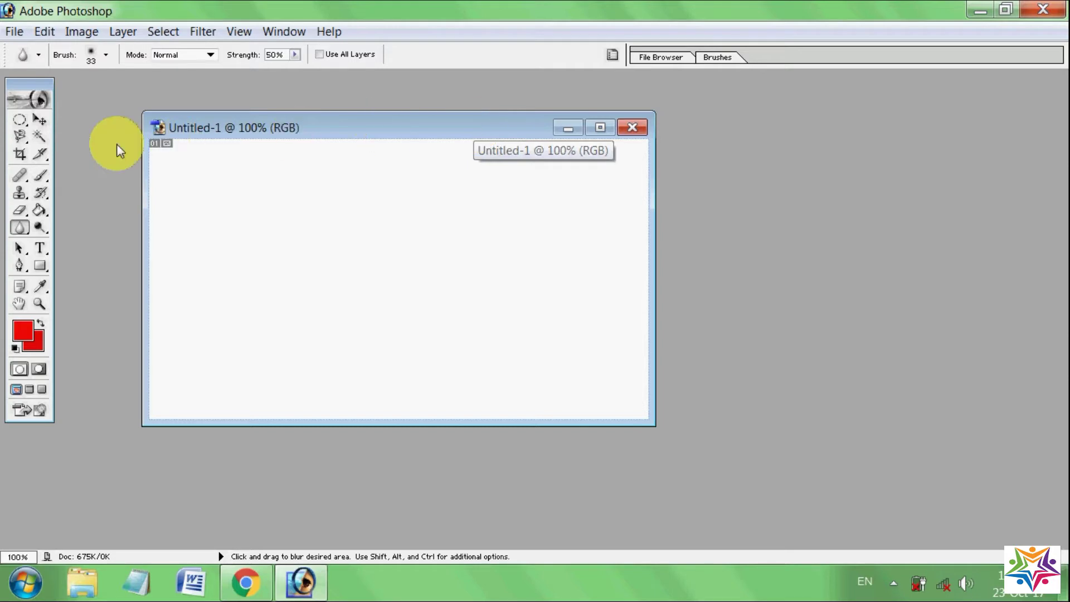
# Keep the Brush as the painting tool and bring up the Window menu's panel list.
pyautogui.click(42, 177)
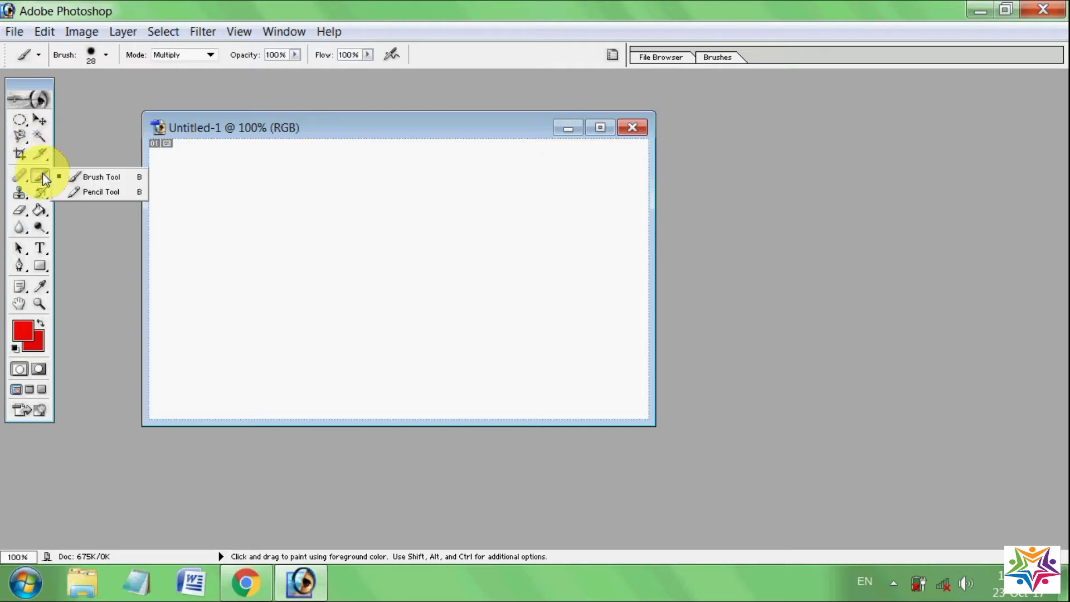
pyautogui.click(93, 179)
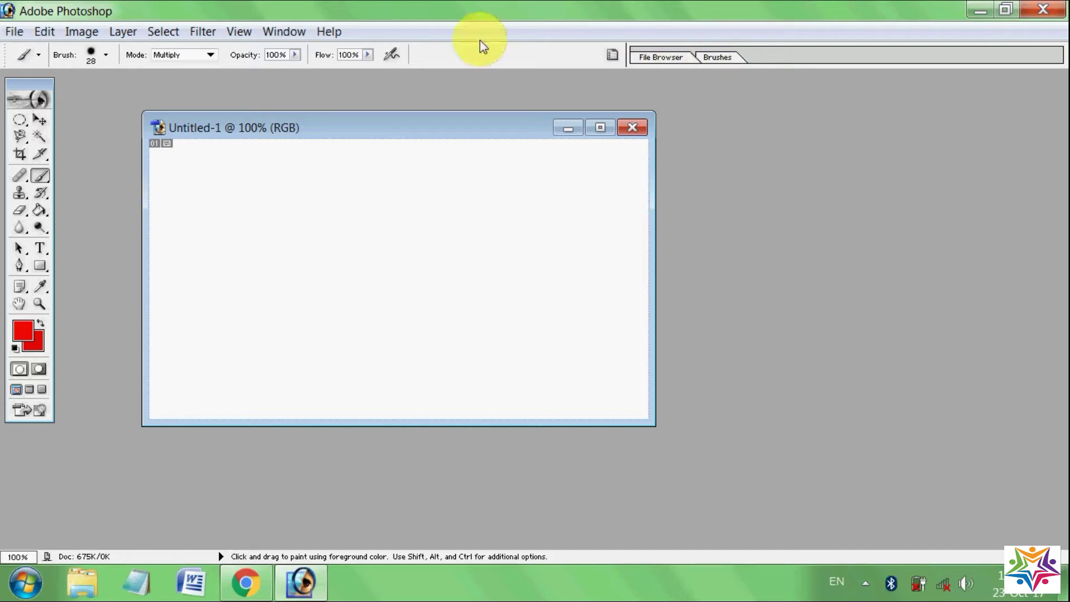
pyautogui.click(289, 35)
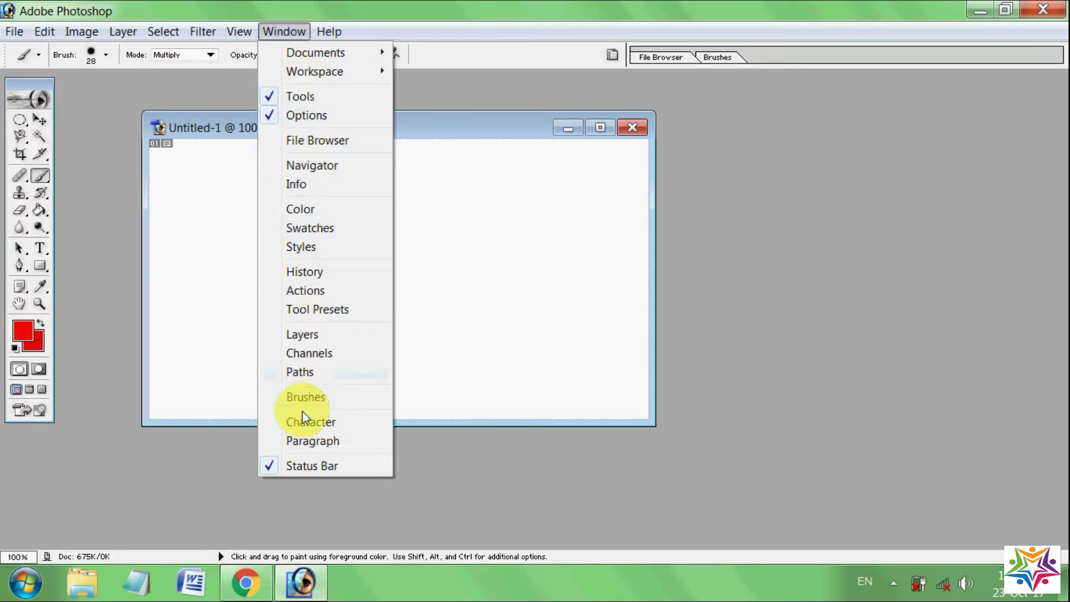
# Show the Brushes panel and clear Dual Brush, Texture, Color Dynamics, Scattering and Shape Dynamics.
pyautogui.click(299, 396)
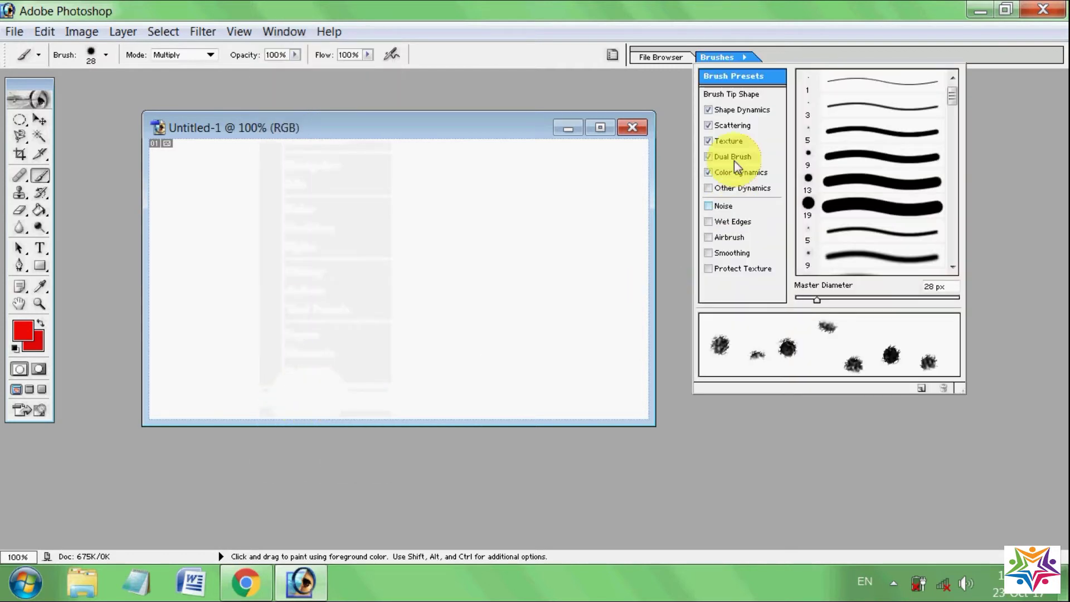
pyautogui.click(739, 58)
pyautogui.click(720, 57)
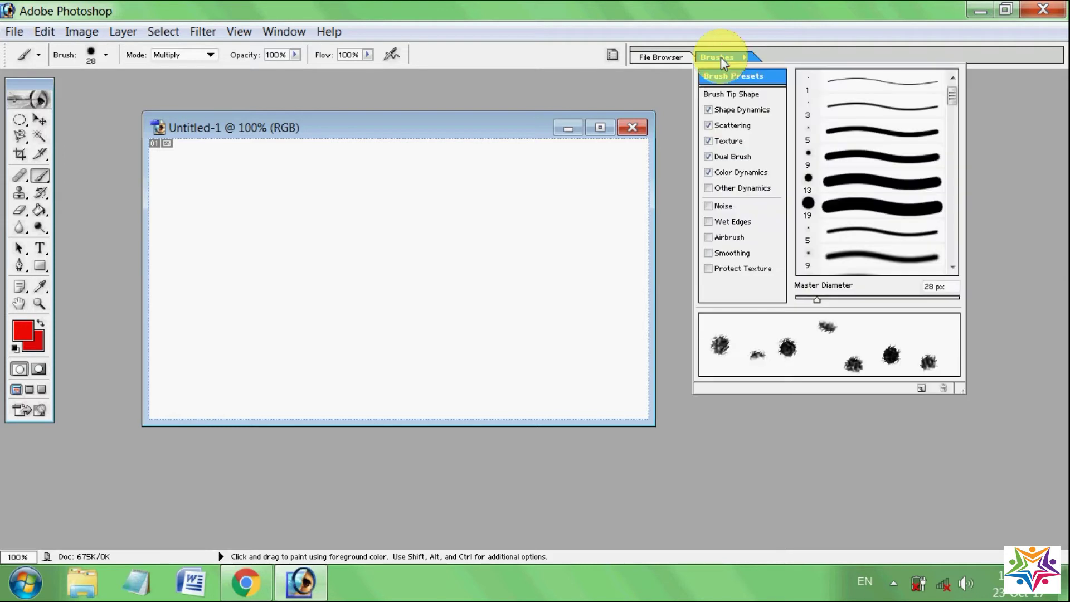
pyautogui.click(708, 157)
pyautogui.click(708, 141)
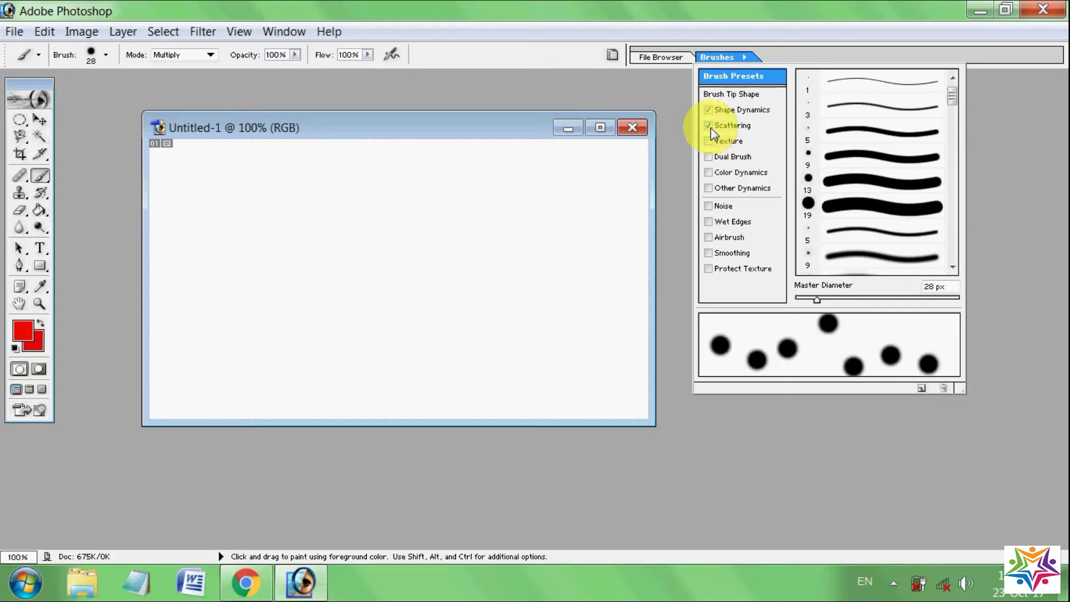
pyautogui.click(708, 125)
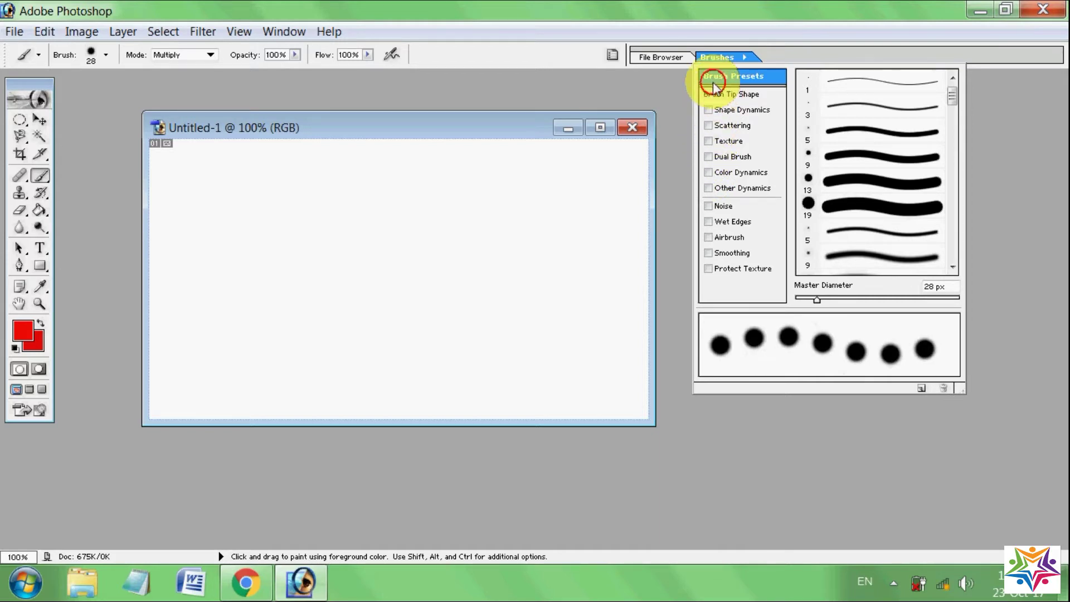
pyautogui.click(735, 79)
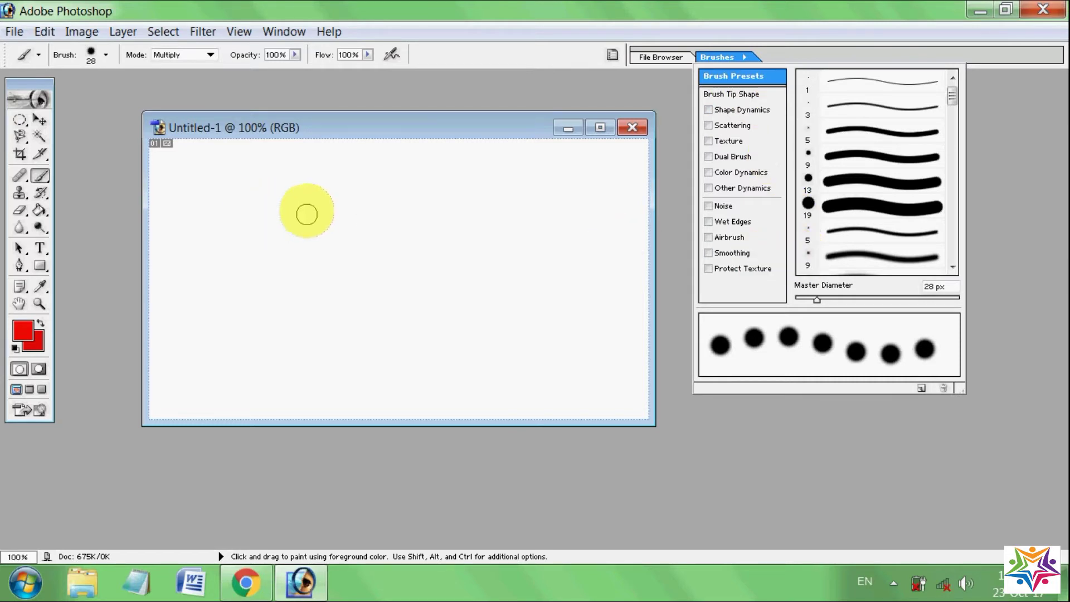
# Paint two red dots, then three smaller dots with the 19 px round brush.
pyautogui.click(300, 192)
pyautogui.click(376, 181)
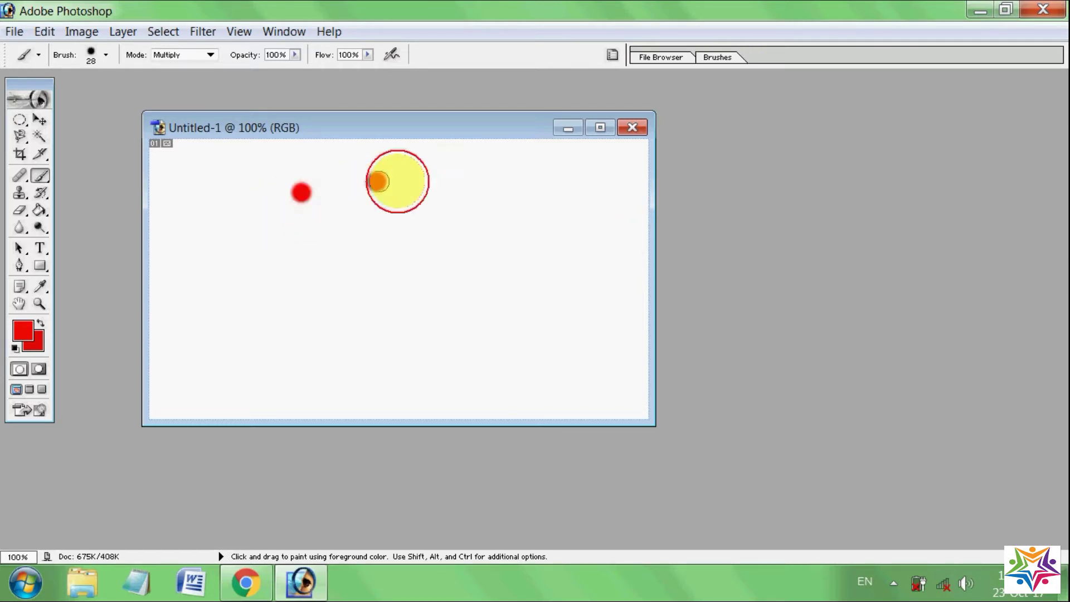
pyautogui.rightClick(435, 167)
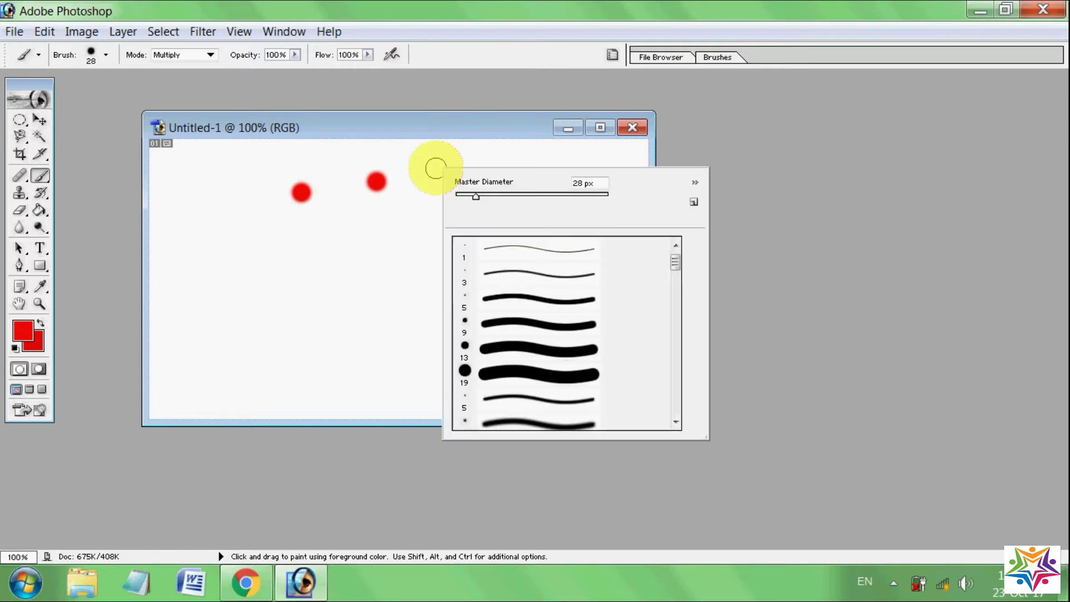
pyautogui.click(518, 367)
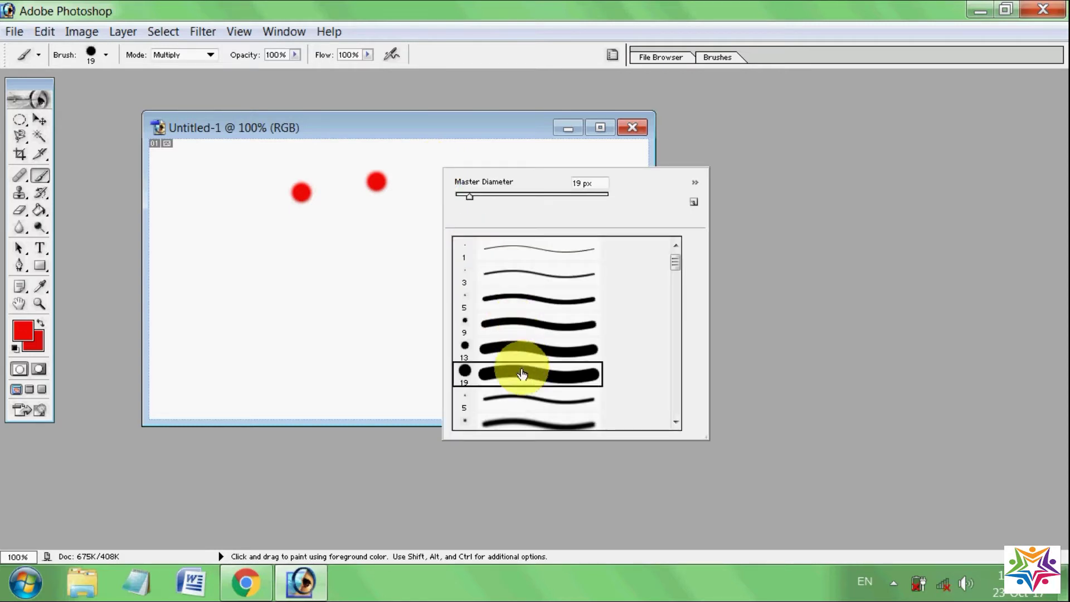
pyautogui.click(431, 172)
pyautogui.click(520, 183)
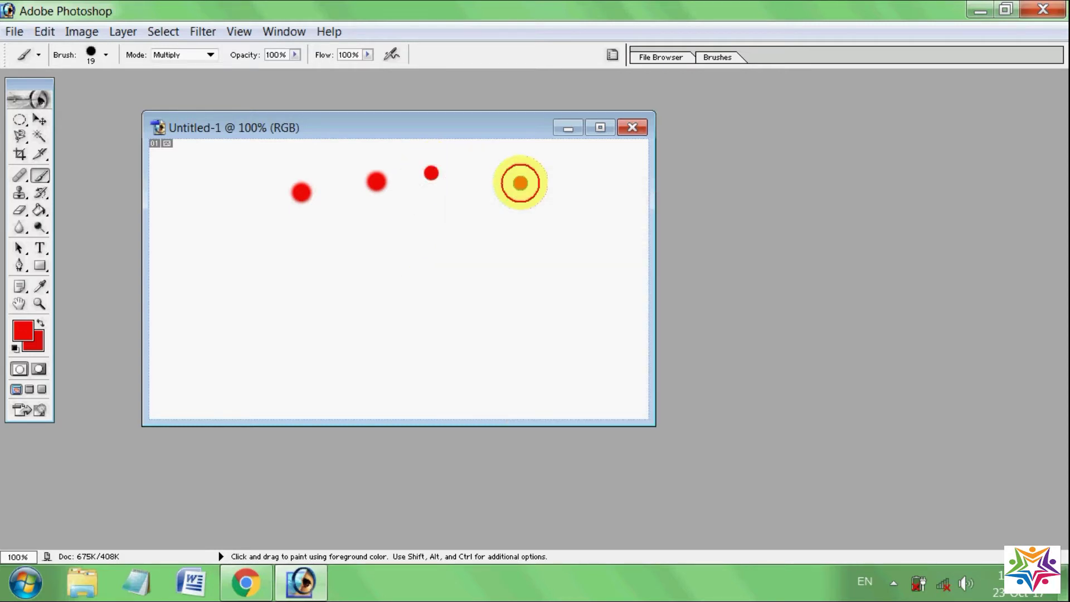
pyautogui.click(610, 181)
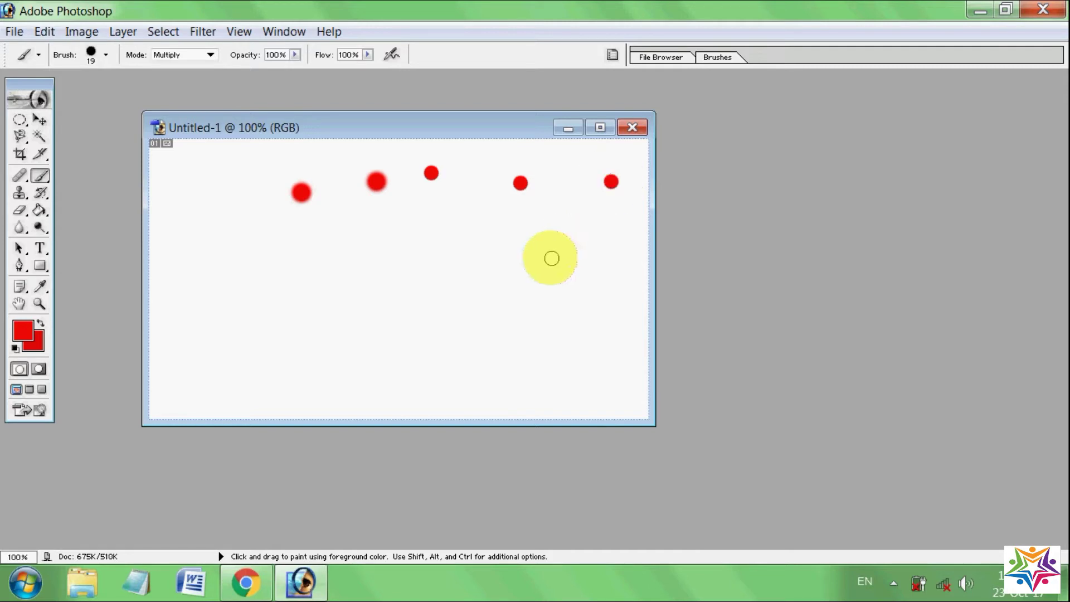
# Paint a large 71 px red dot near top centre, then set brush diameter to 62 px.
pyautogui.rightClick(495, 220)
pyautogui.moveTo(546, 248); pyautogui.dragTo(569, 248)
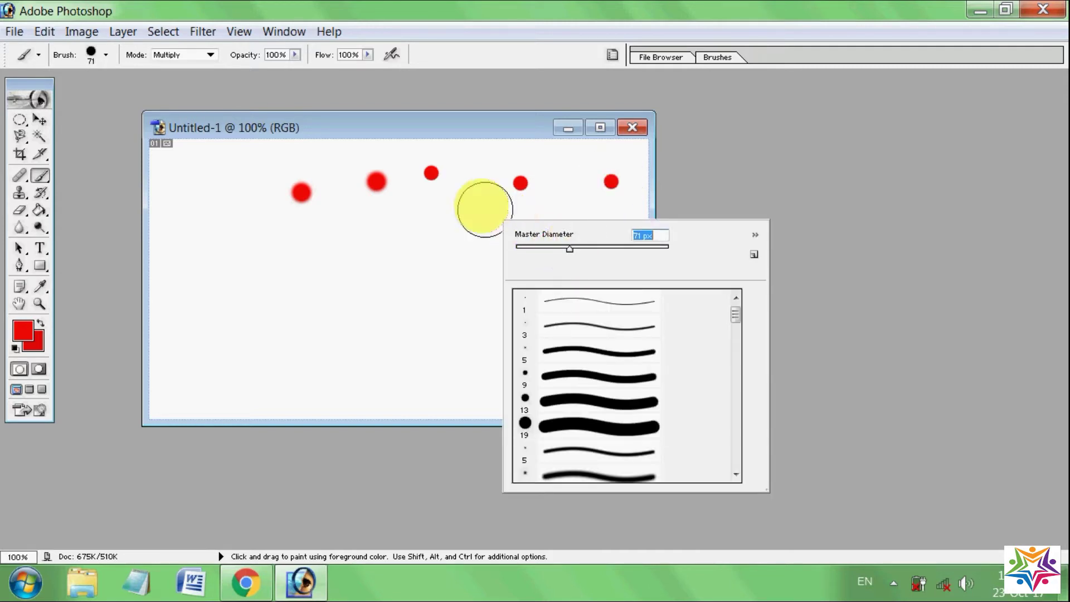
pyautogui.click(474, 204)
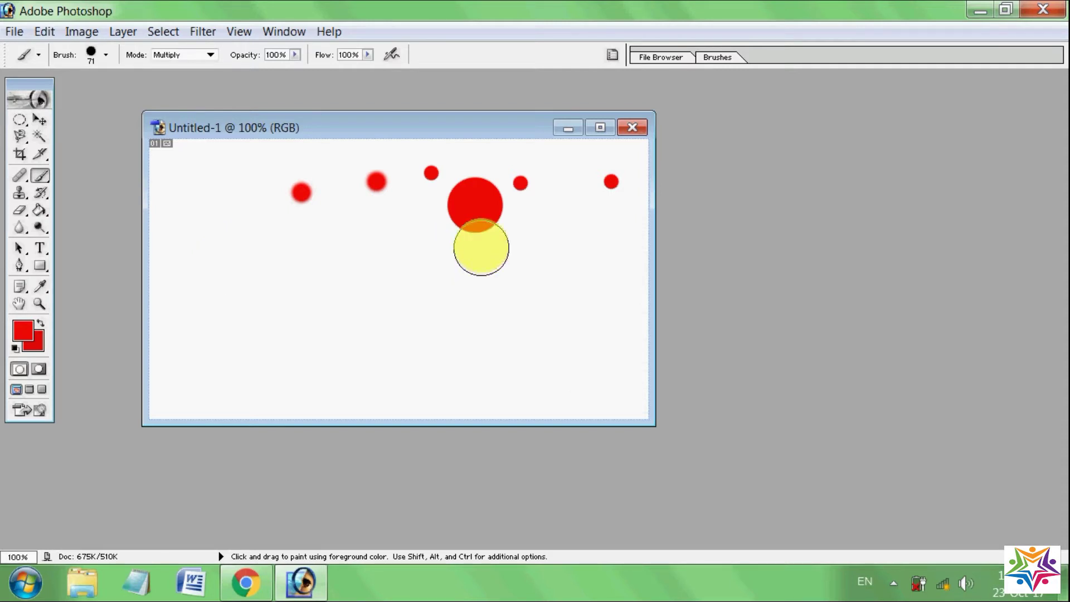
pyautogui.rightClick(225, 222)
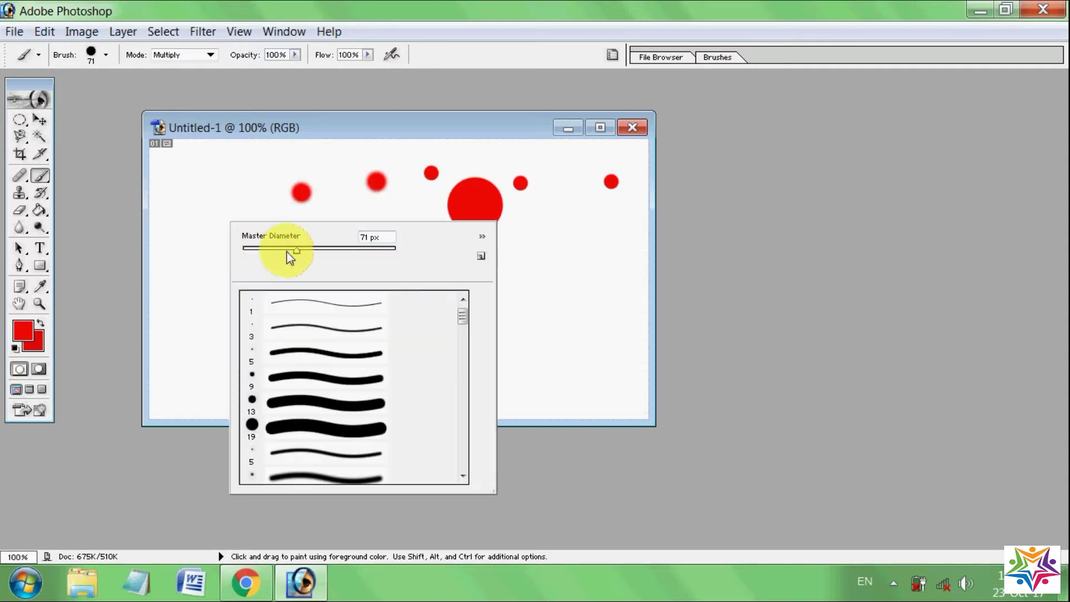
pyautogui.moveTo(296, 250)
pyautogui.mouseDown()
pyautogui.moveTo(353, 257)
pyautogui.moveTo(289, 256)
pyautogui.mouseUp()
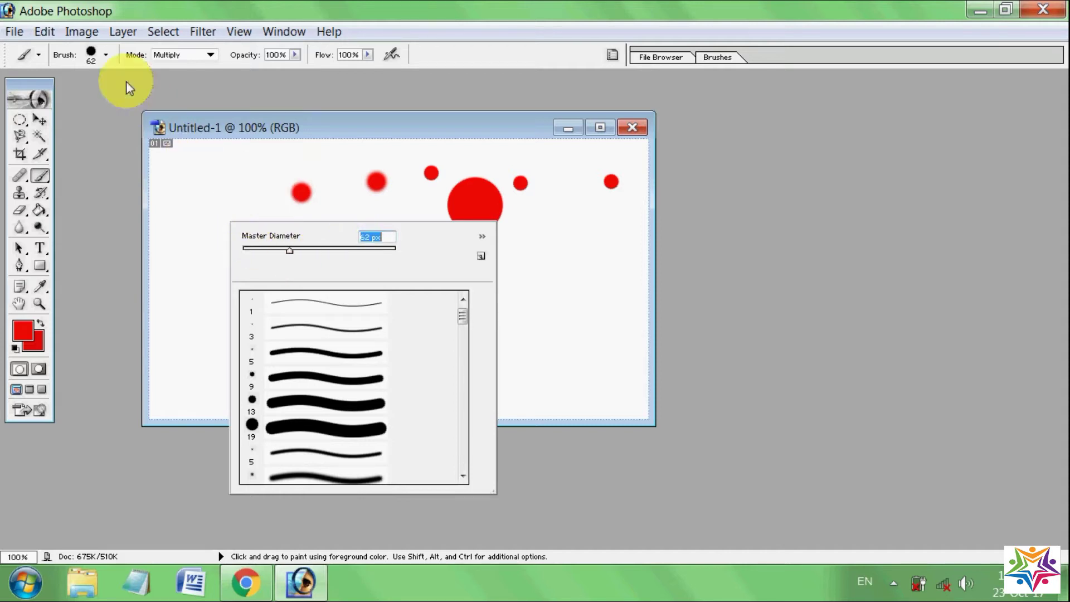
pyautogui.click(106, 55)
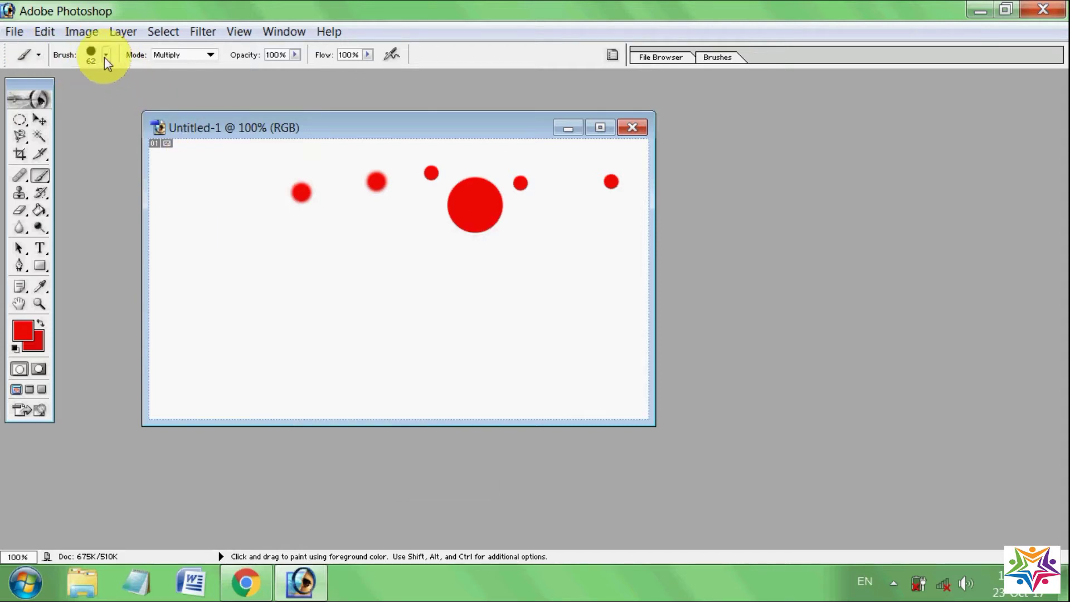
pyautogui.click(105, 55)
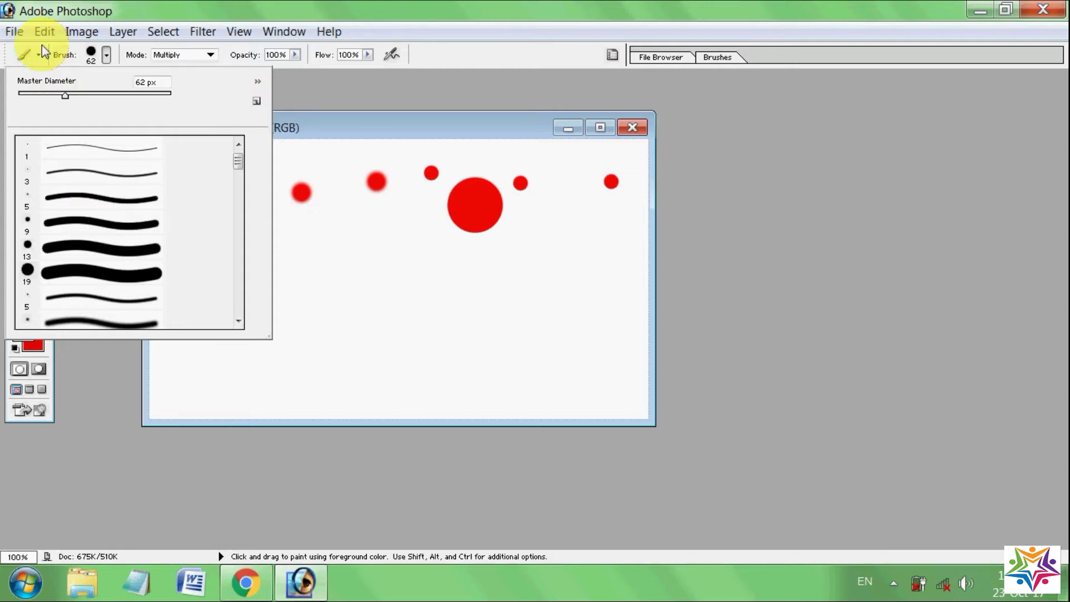
pyautogui.moveTo(241, 162)
pyautogui.mouseDown()
pyautogui.moveTo(243, 305)
pyautogui.moveTo(239, 161)
pyautogui.moveTo(238, 296)
pyautogui.mouseUp()
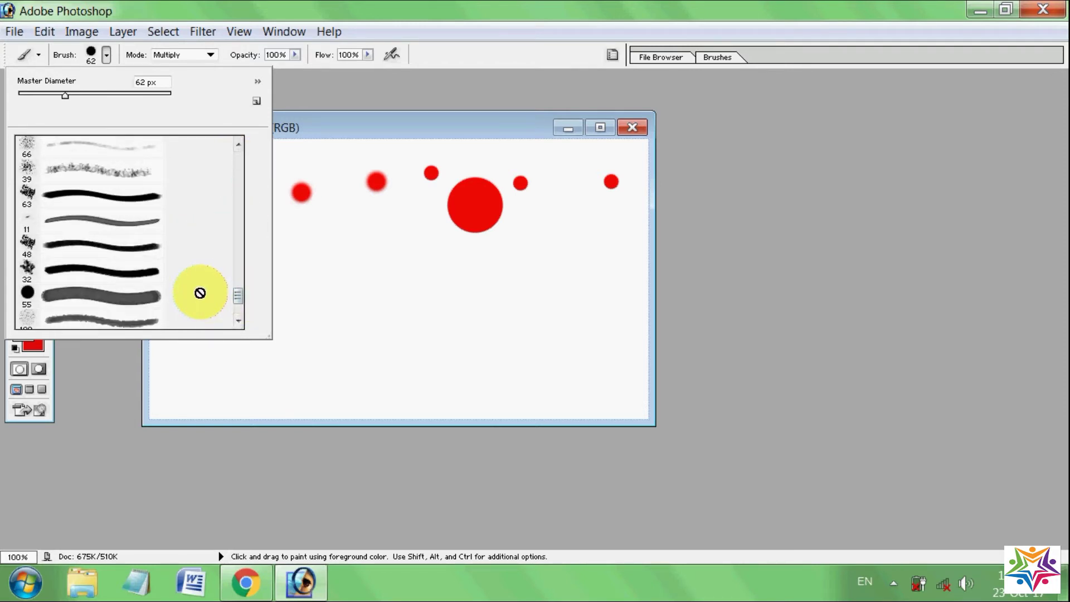
# Stamp four faint red dabs across the canvas with the 39 px scatter brush.
pyautogui.click(52, 169)
pyautogui.click(357, 300)
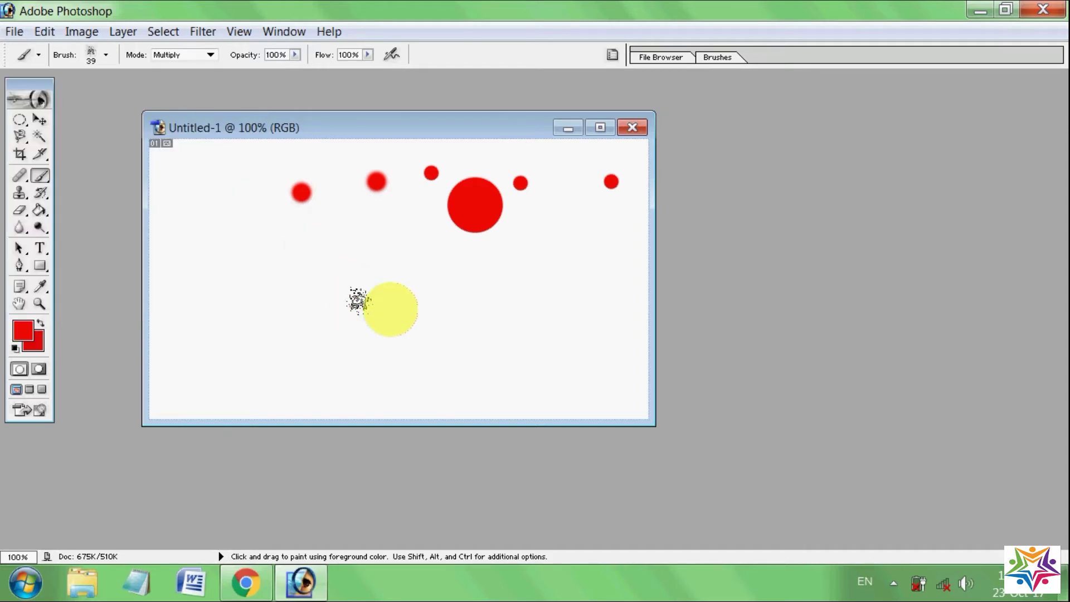
pyautogui.click(298, 264)
pyautogui.click(413, 261)
pyautogui.click(526, 288)
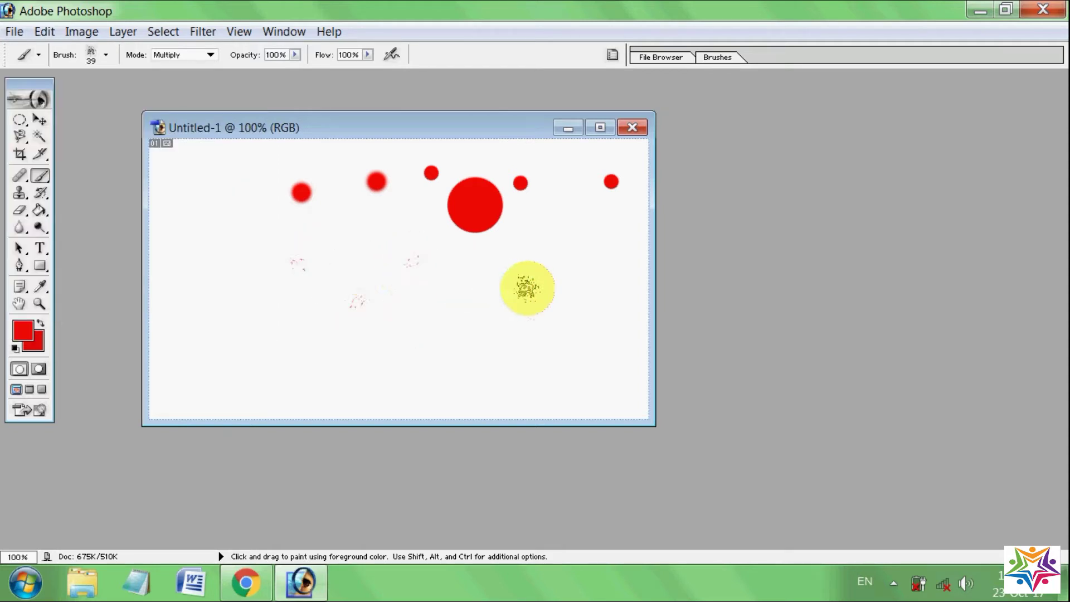
# Stamp three more faint scattered red dabs toward the left of the canvas.
pyautogui.click(106, 56)
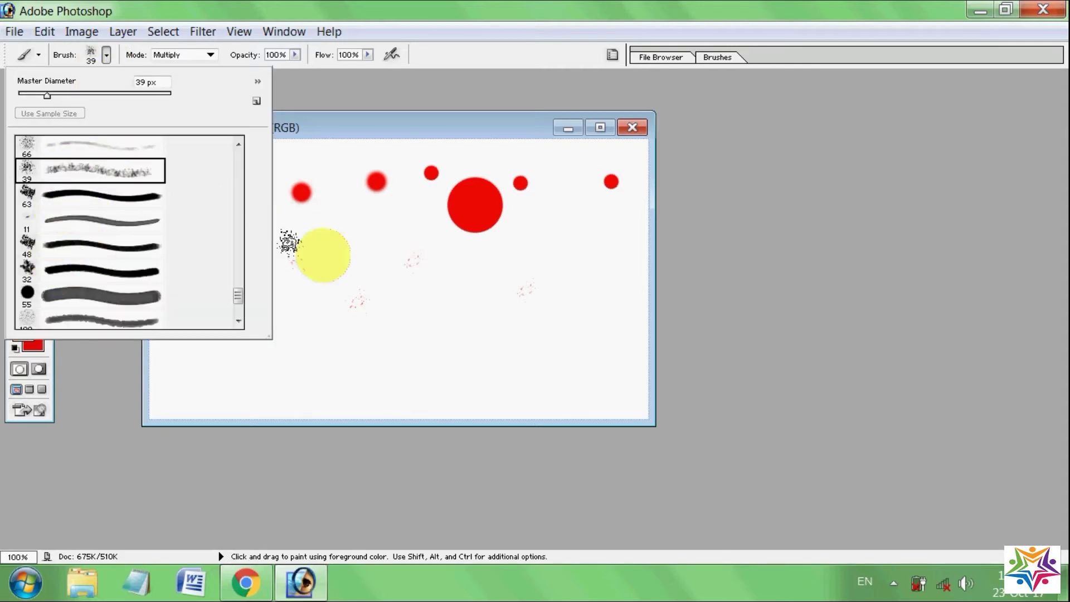
pyautogui.click(330, 257)
pyautogui.click(242, 255)
pyautogui.click(212, 239)
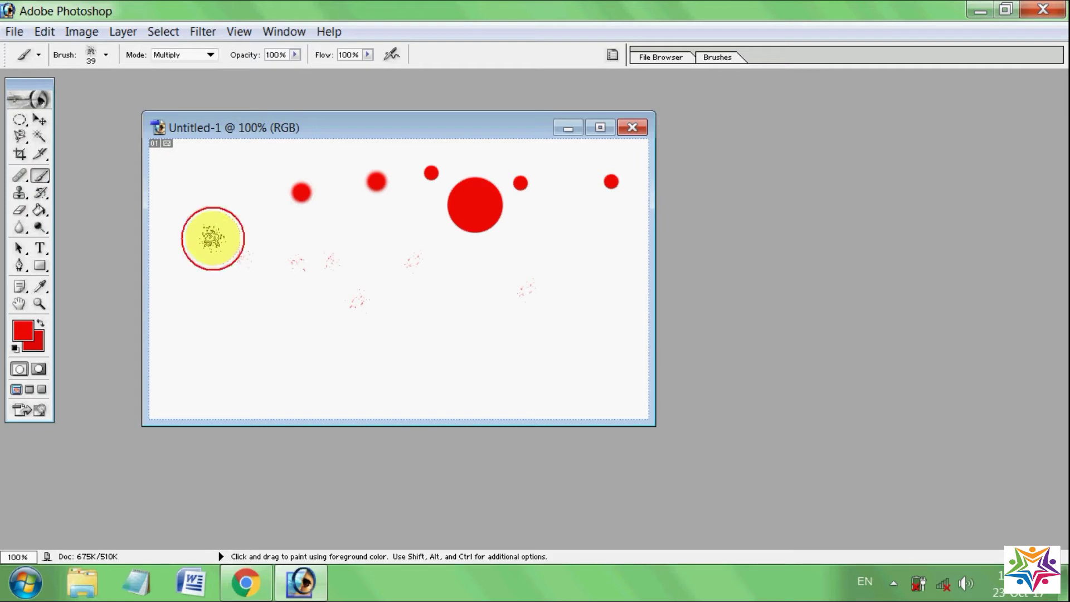
pyautogui.click(715, 58)
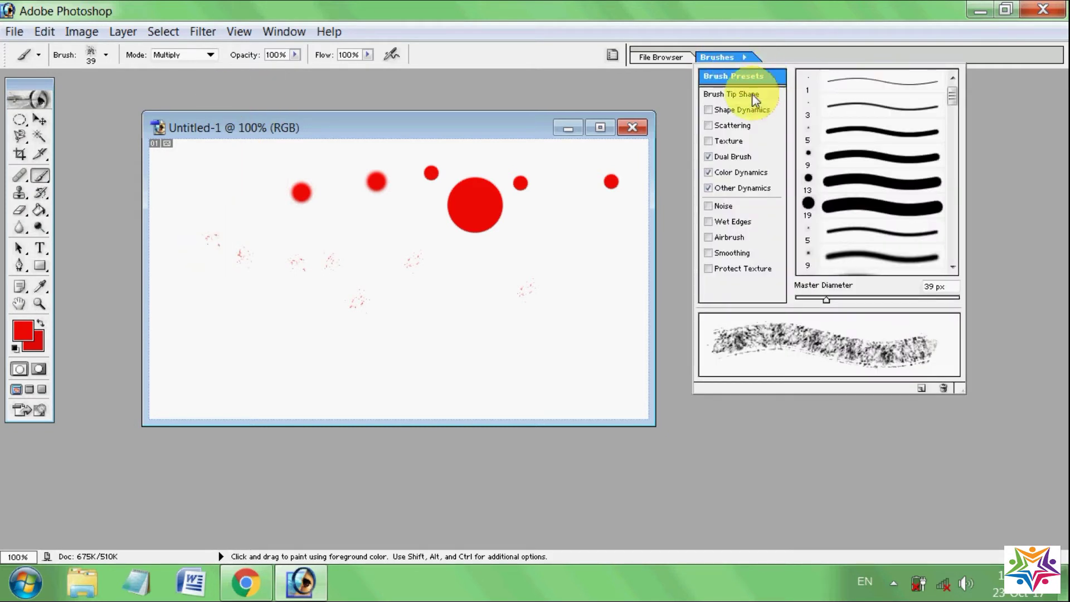
# Paint a textured red dab on the canvas with the 55 px brush preset.
pyautogui.click(749, 94)
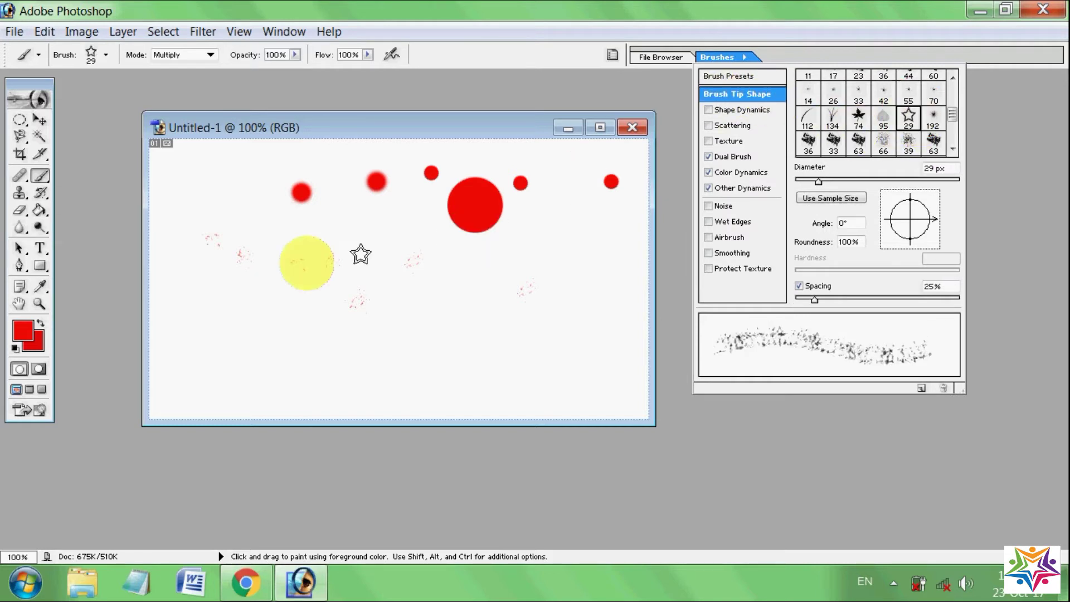
pyautogui.click(263, 269)
pyautogui.click(452, 256)
pyautogui.rightClick(452, 256)
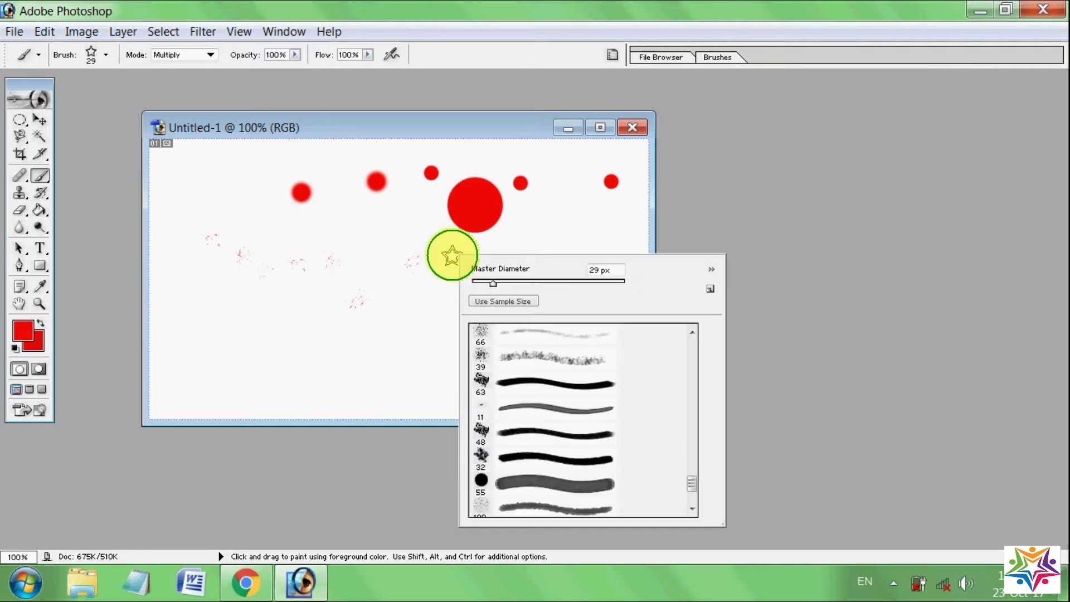
pyautogui.click(537, 482)
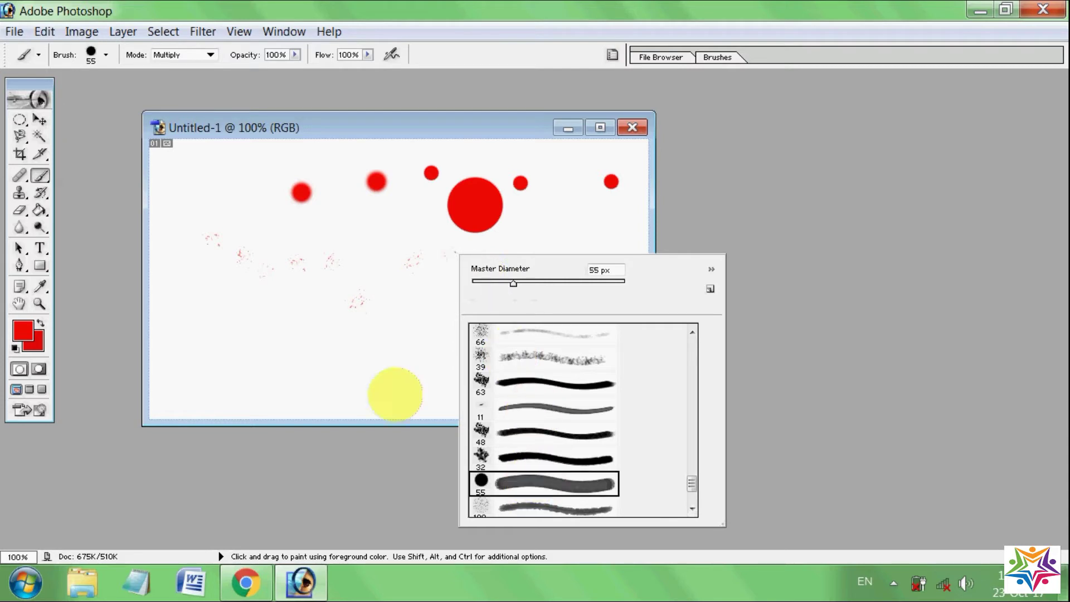
pyautogui.click(284, 252)
# Switch back to the 19 px round brush preset.
pyautogui.rightClick(434, 253)
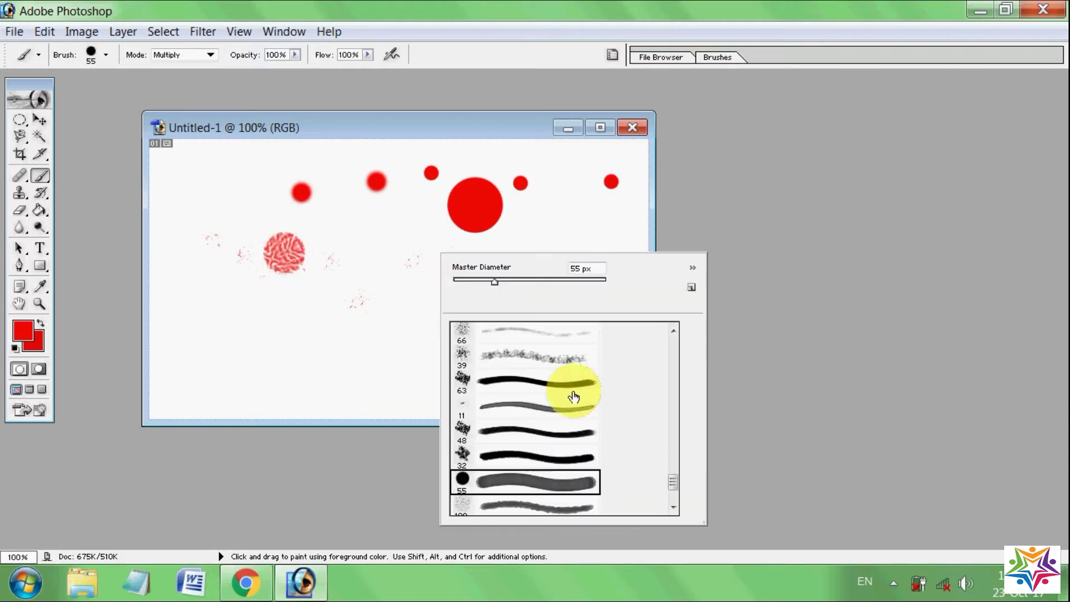
pyautogui.click(674, 480)
pyautogui.moveTo(675, 499); pyautogui.dragTo(663, 339)
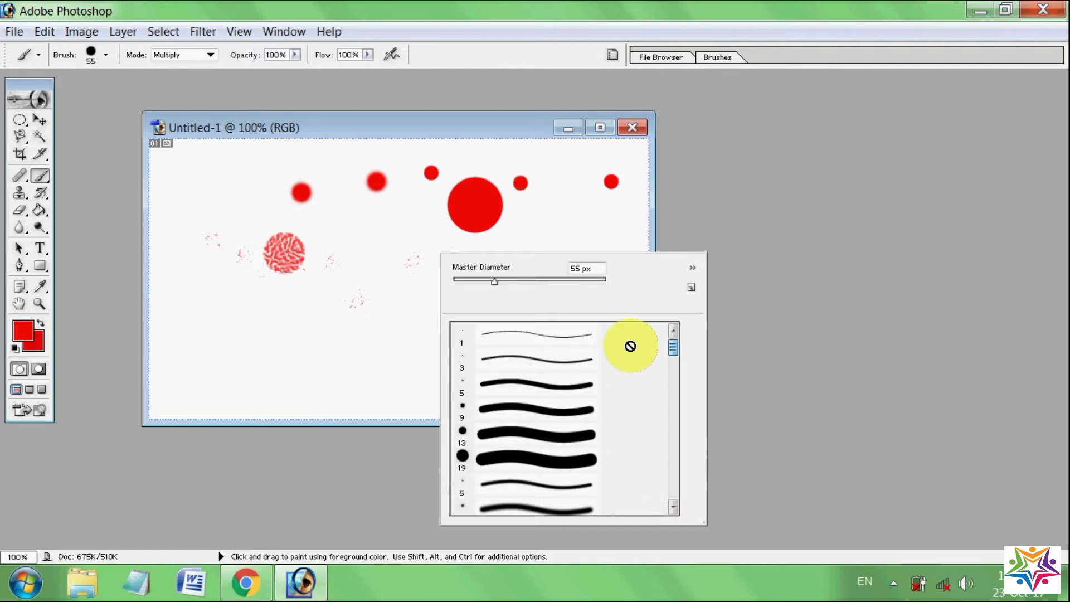
pyautogui.click(536, 458)
# Stamp two red stars with the star-shaped tip, then enlarge the star brush to 72 px.
pyautogui.click(713, 58)
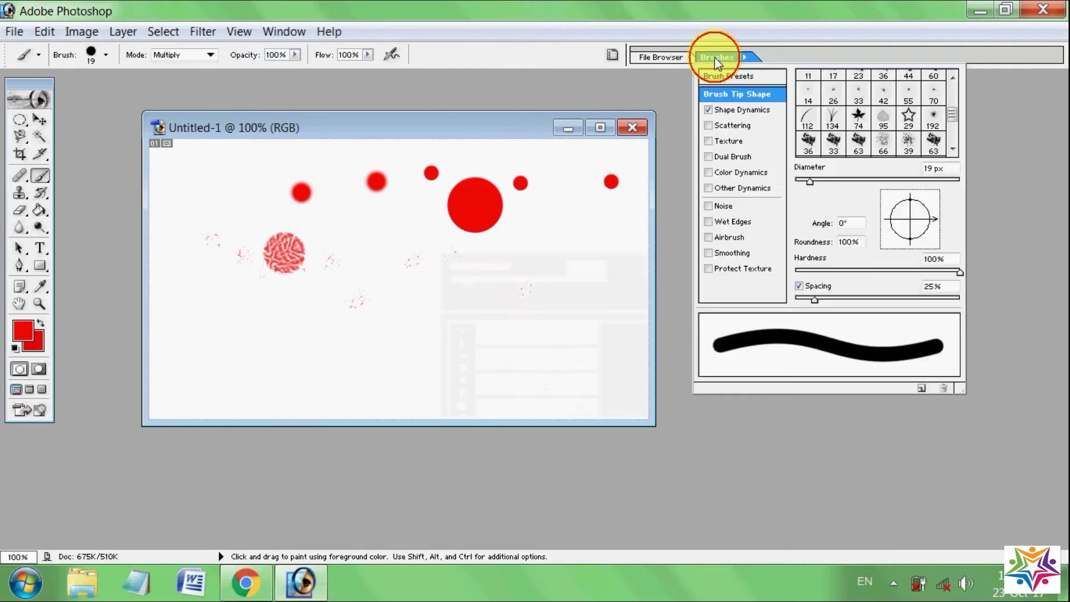
pyautogui.click(906, 118)
pyautogui.click(427, 260)
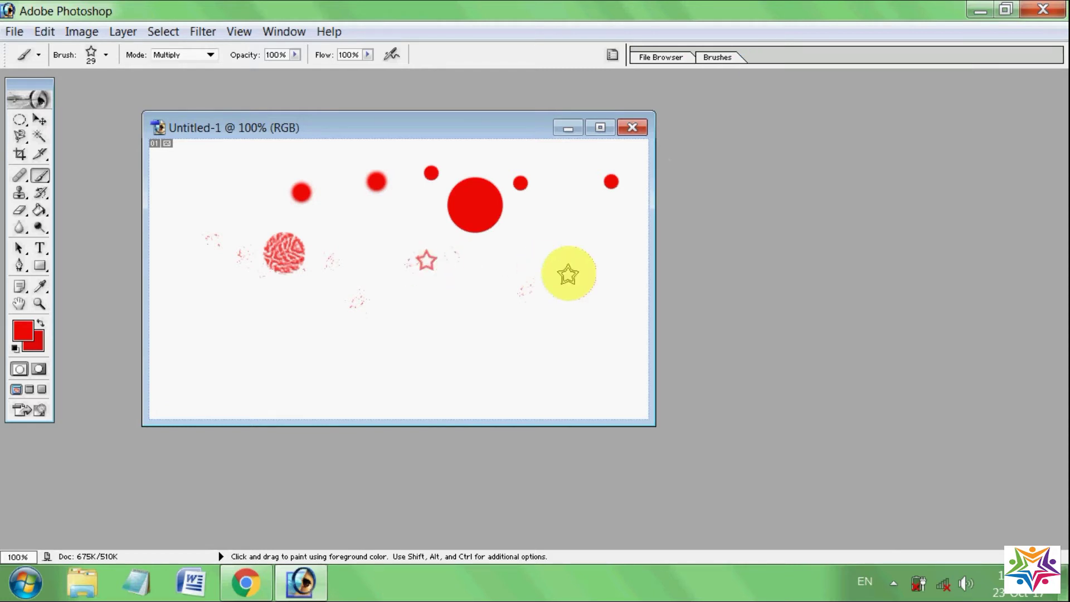
pyautogui.click(538, 246)
pyautogui.rightClick(564, 245)
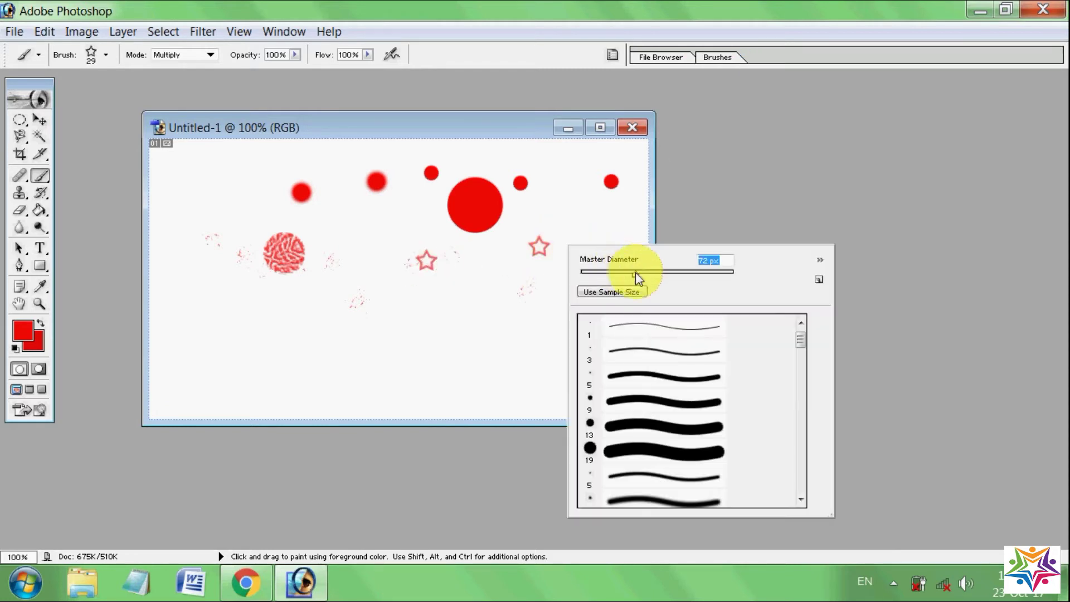
pyautogui.click(361, 277)
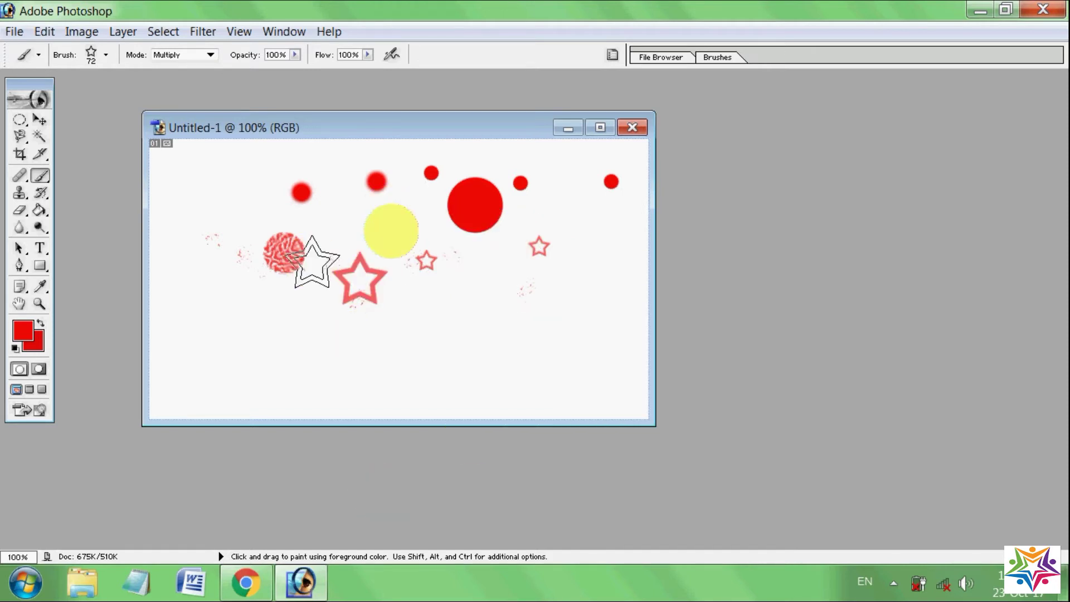
pyautogui.click(26, 334)
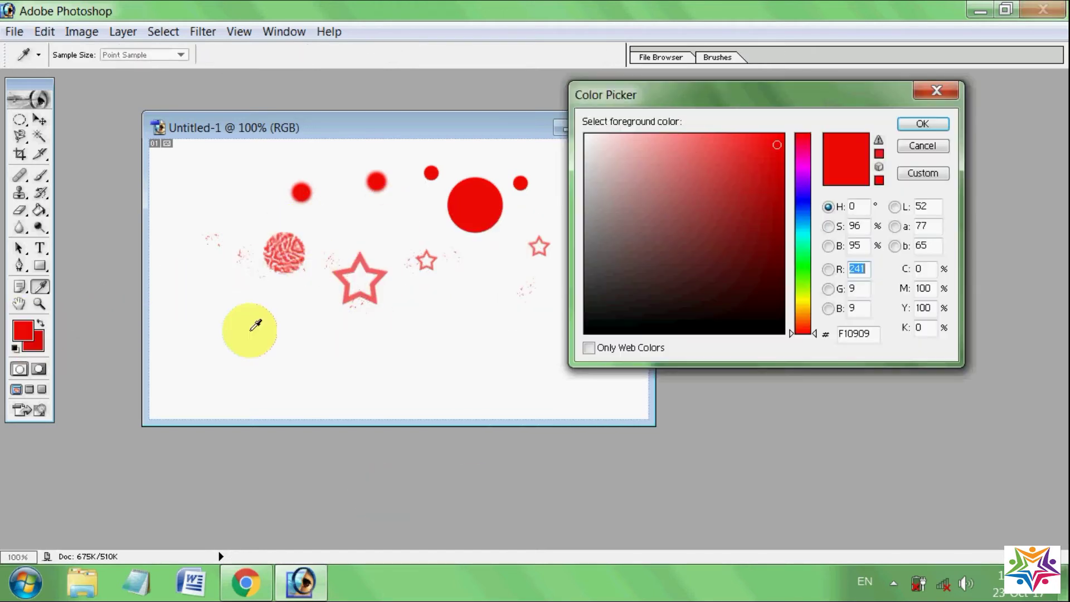
# Set the foreground colour to blue, stamp two blue stars and paint a curving star trail.
pyautogui.click(802, 216)
pyautogui.click(776, 176)
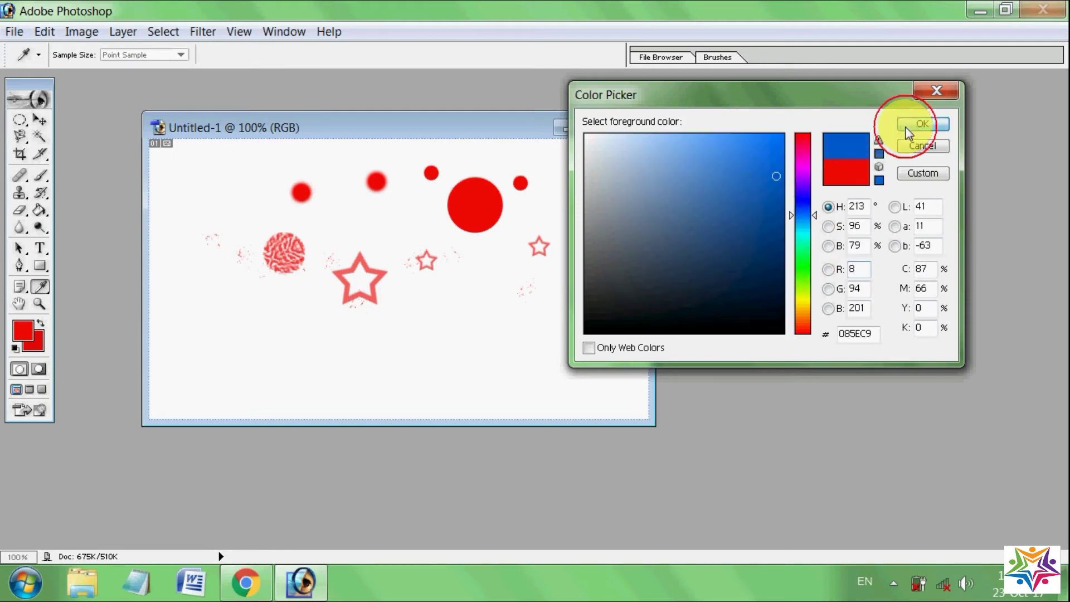
pyautogui.click(922, 124)
pyautogui.click(463, 318)
pyautogui.click(565, 290)
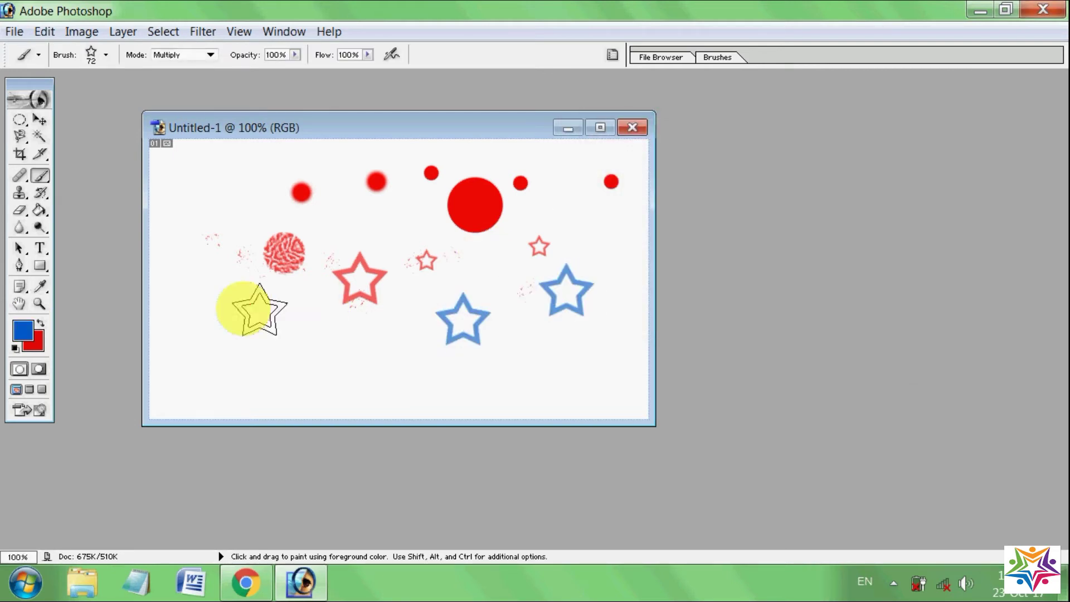
pyautogui.moveTo(211, 293)
pyautogui.mouseDown()
pyautogui.moveTo(287, 211)
pyautogui.moveTo(215, 287)
pyautogui.mouseUp()
# Finish the blue star rings, then set the star tip angle to -143° and spacing 184%.
pyautogui.moveTo(444, 225)
pyautogui.mouseDown()
pyautogui.moveTo(444, 245)
pyautogui.moveTo(472, 216)
pyautogui.mouseUp()
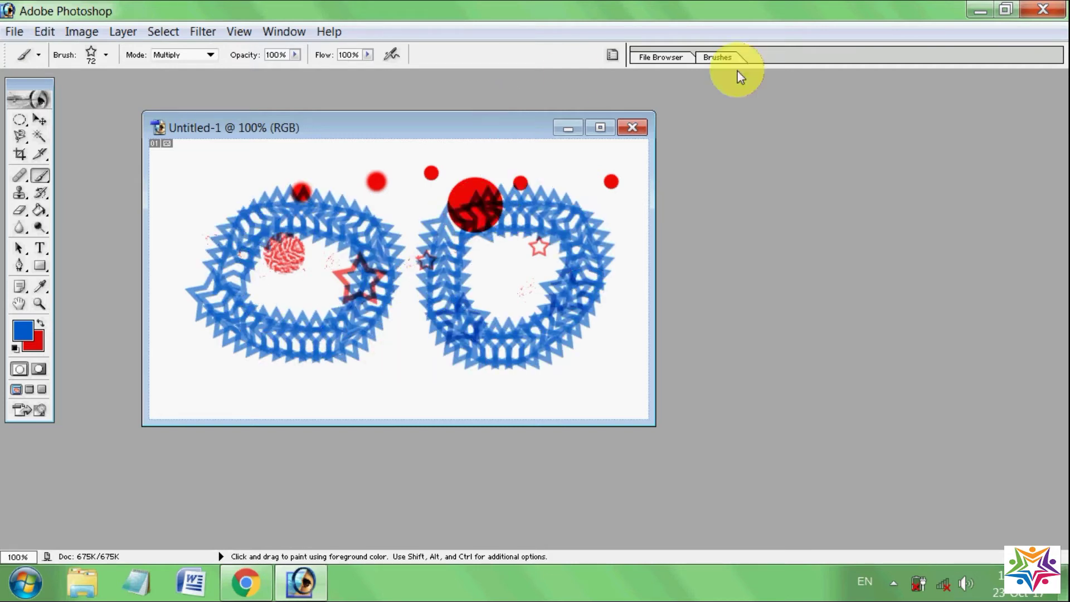
pyautogui.click(718, 58)
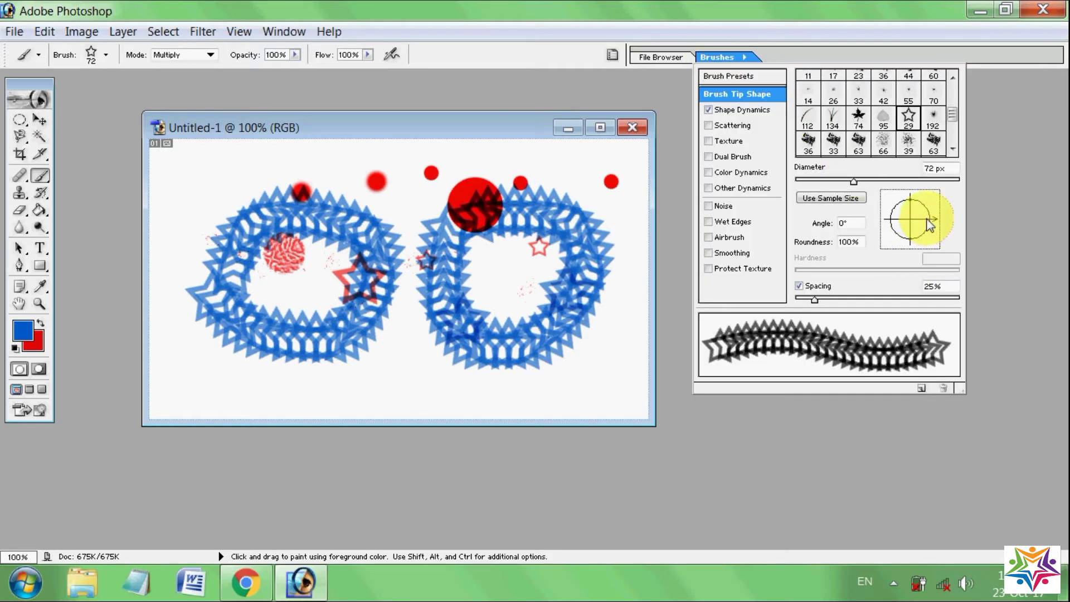
pyautogui.moveTo(937, 223)
pyautogui.mouseDown()
pyautogui.moveTo(900, 212)
pyautogui.moveTo(888, 226)
pyautogui.moveTo(897, 230)
pyautogui.mouseUp()
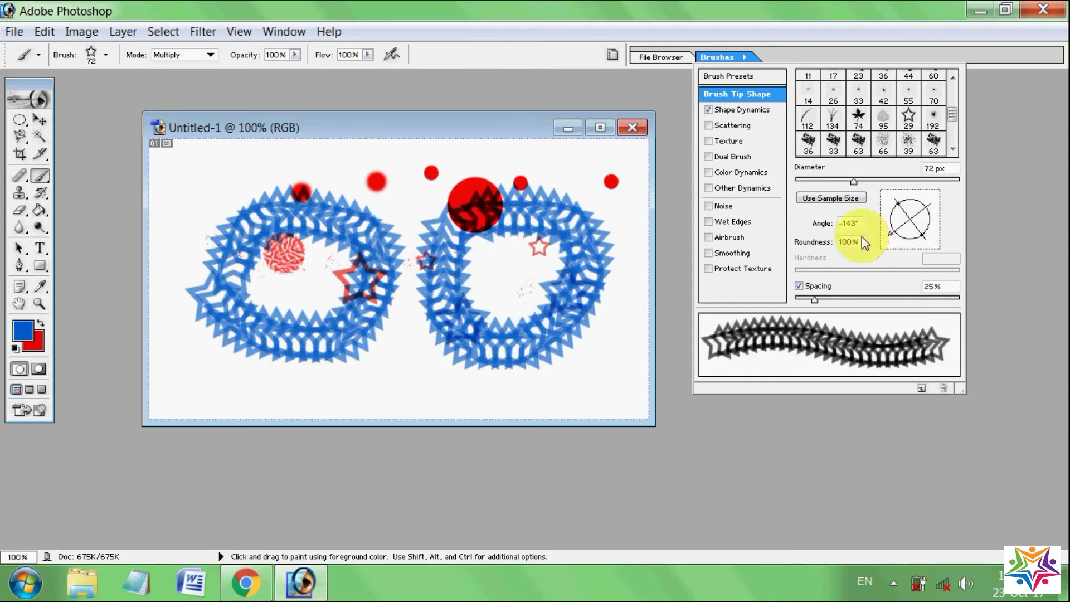
pyautogui.moveTo(812, 301); pyautogui.dragTo(912, 309)
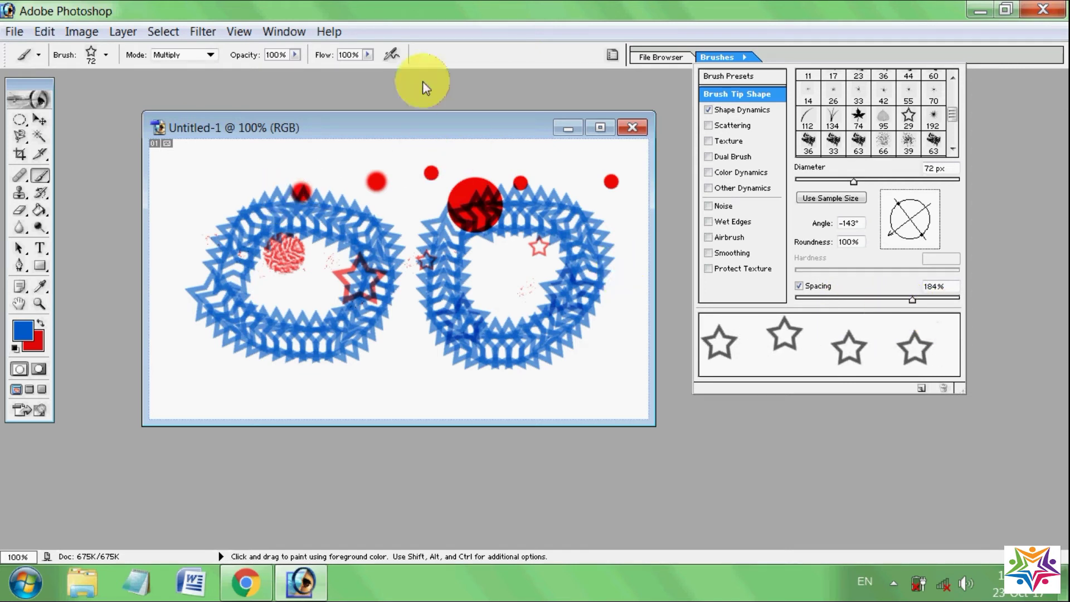
# Show the History palette on the right and revert the canvas to its blank New state.
pyautogui.click(294, 32)
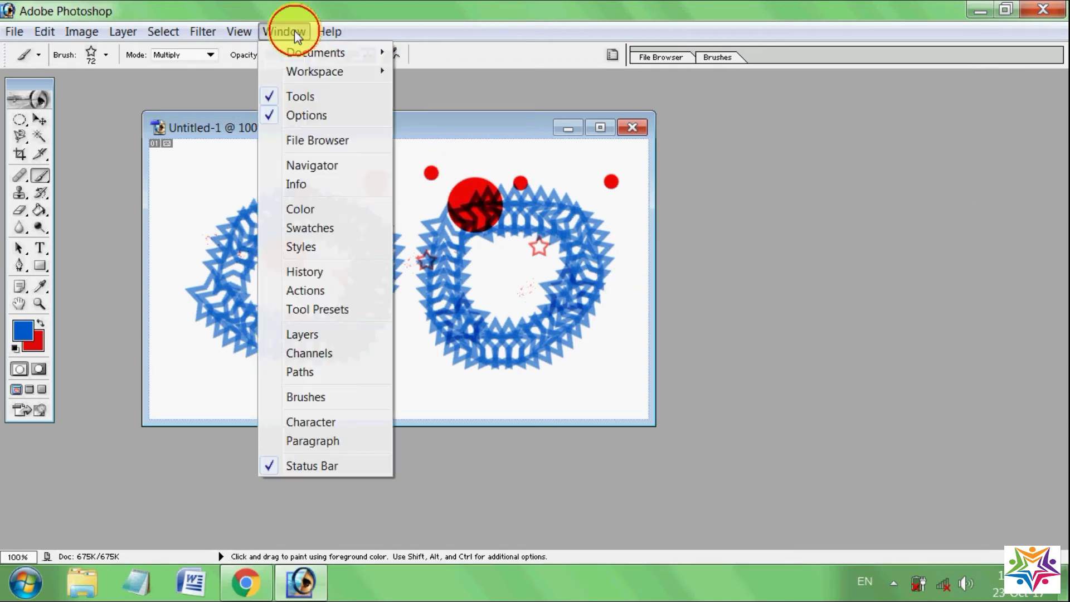
pyautogui.click(323, 271)
pyautogui.moveTo(972, 230); pyautogui.dragTo(984, 119)
pyautogui.click(927, 148)
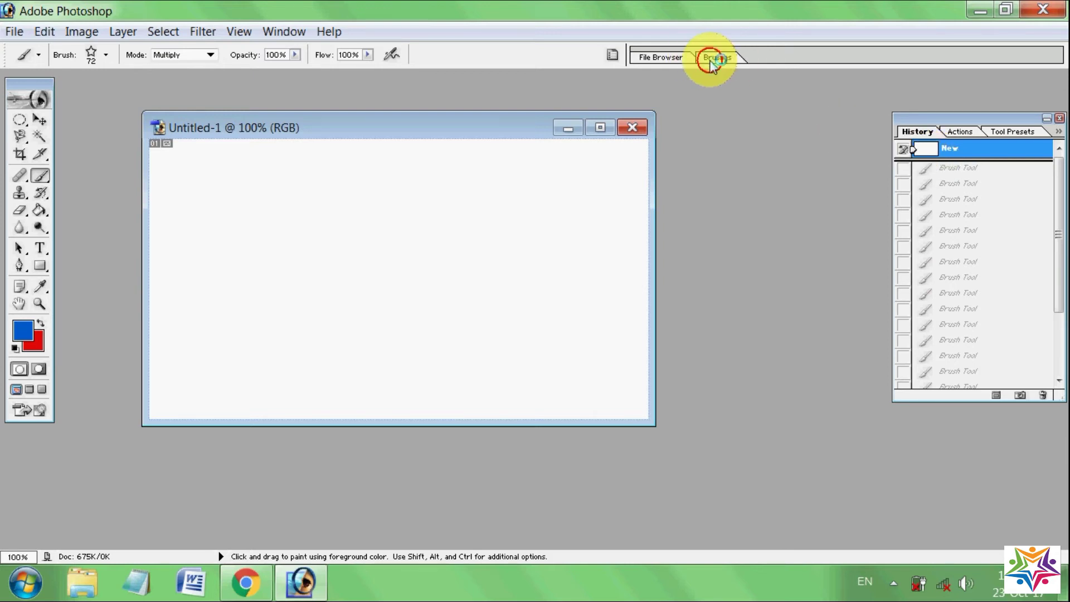
# Narrow star spacing to about 110% and paint a looping row of blue stars.
pyautogui.click(710, 58)
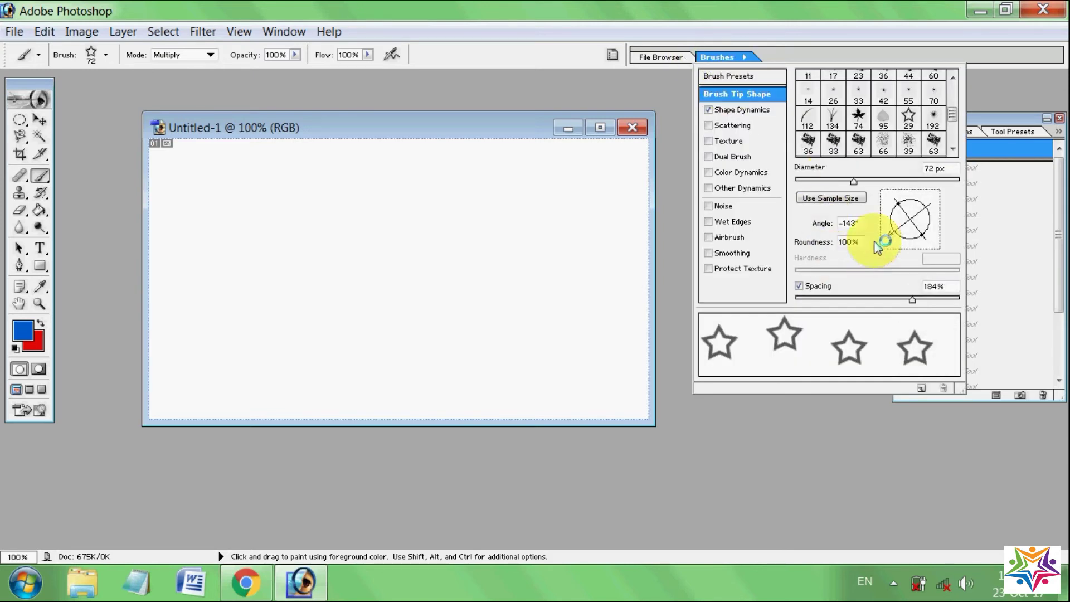
pyautogui.moveTo(911, 303); pyautogui.dragTo(884, 301)
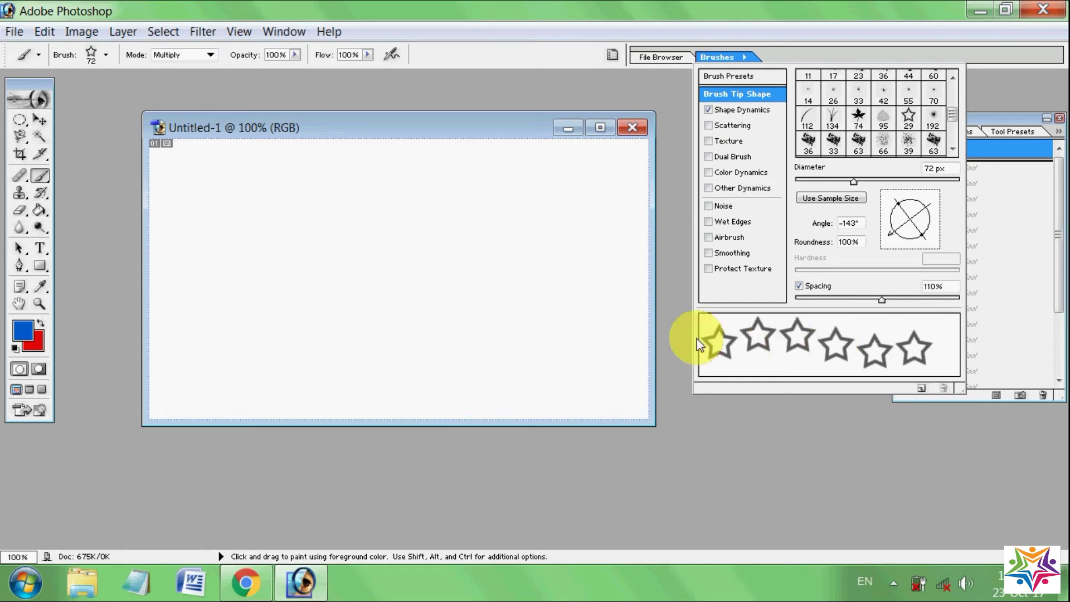
pyautogui.click(397, 124)
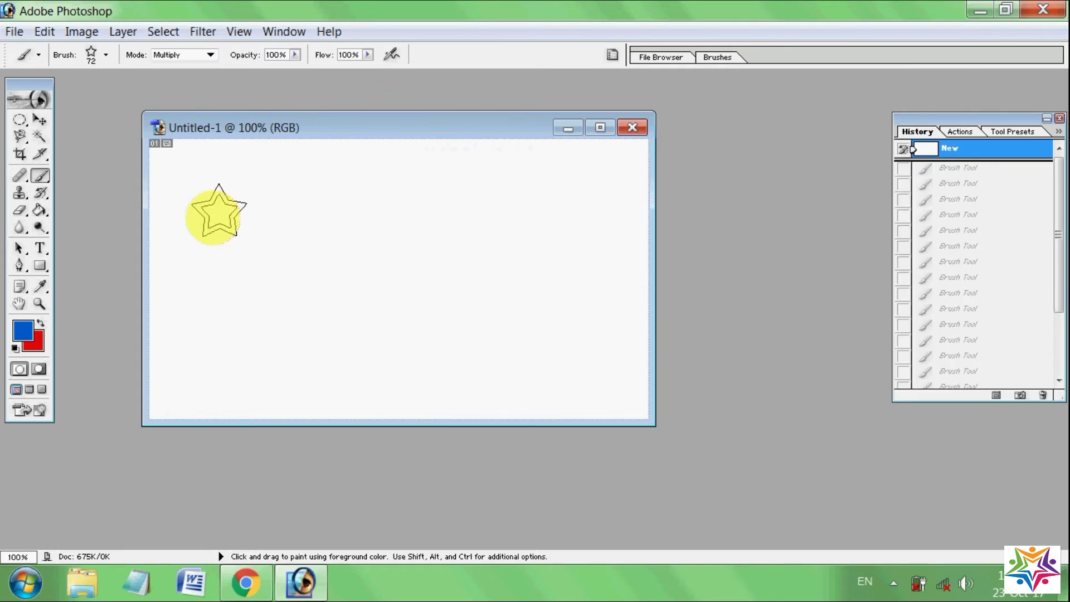
pyautogui.click(204, 222)
pyautogui.moveTo(204, 221)
pyautogui.mouseDown()
pyautogui.moveTo(425, 196)
pyautogui.moveTo(547, 224)
pyautogui.moveTo(505, 307)
pyautogui.moveTo(410, 327)
pyautogui.moveTo(282, 315)
pyautogui.moveTo(239, 286)
pyautogui.moveTo(214, 248)
pyautogui.mouseUp()
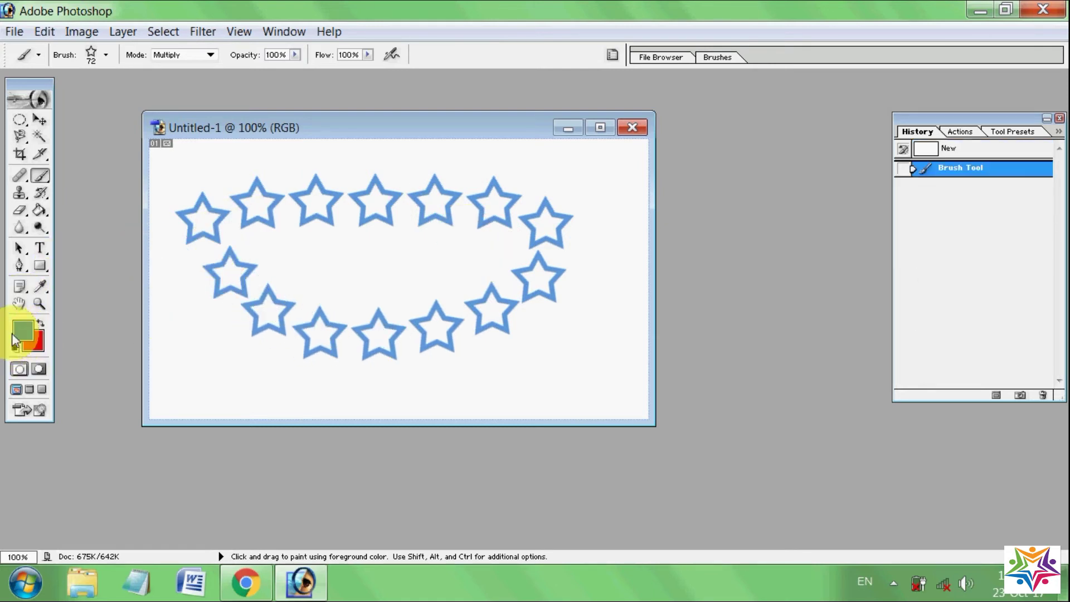
# Tighten the star brush spacing to 84% and rotate its angle to -158°.
pyautogui.click(723, 58)
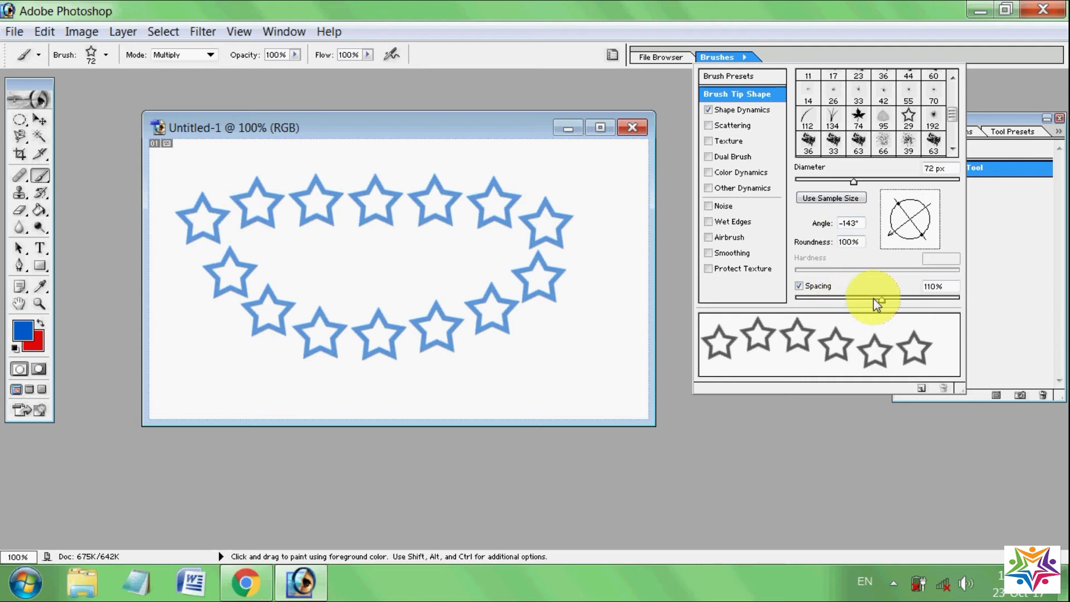
pyautogui.moveTo(880, 301)
pyautogui.mouseDown()
pyautogui.moveTo(931, 302)
pyautogui.moveTo(803, 301)
pyautogui.mouseUp()
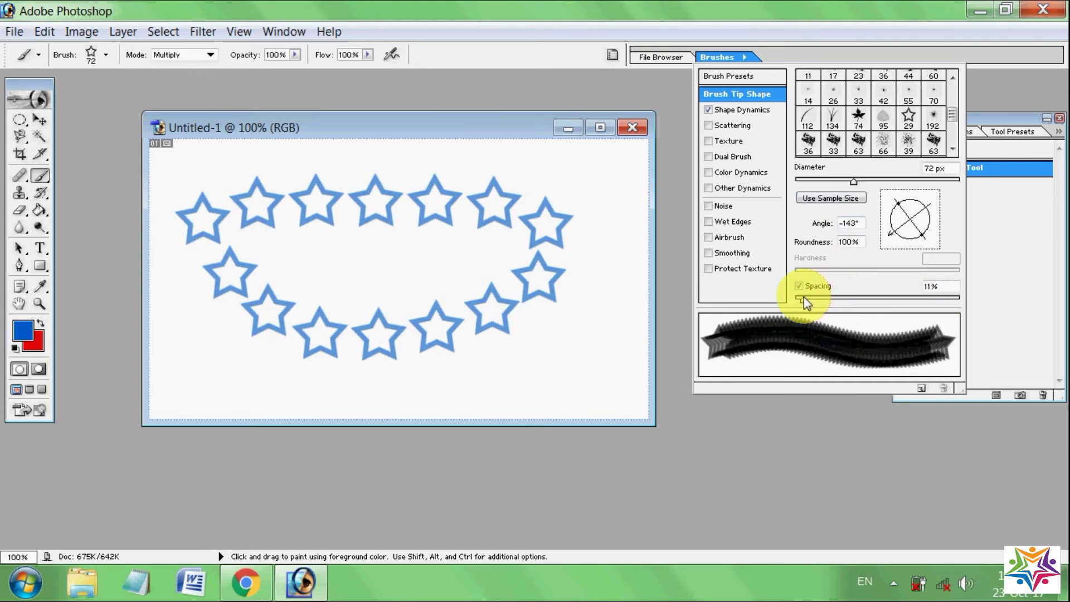
pyautogui.moveTo(804, 301); pyautogui.dragTo(865, 303)
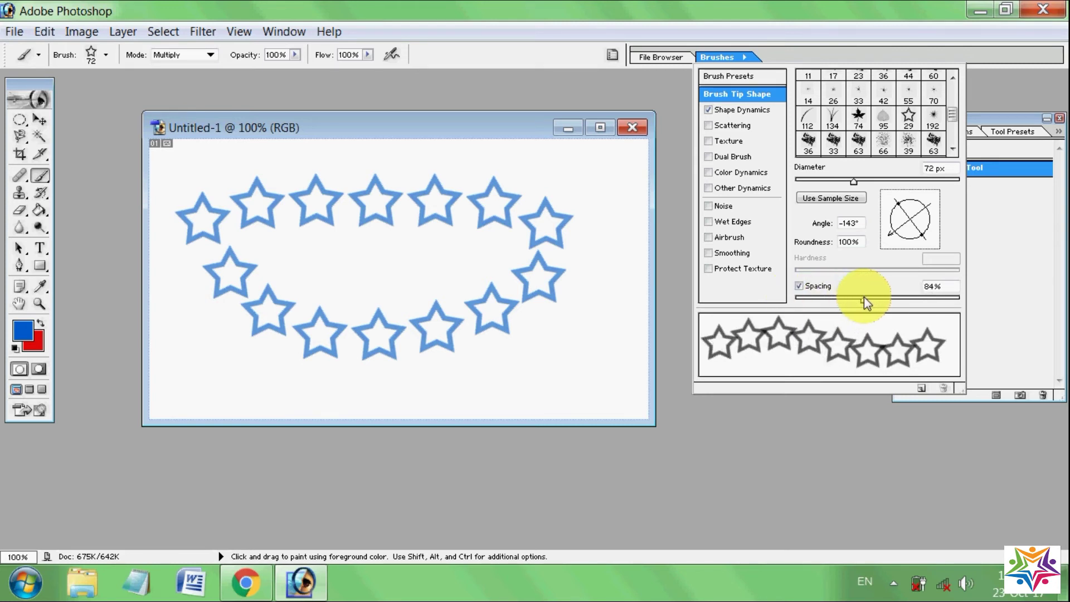
pyautogui.moveTo(912, 232)
pyautogui.mouseDown()
pyautogui.moveTo(902, 237)
pyautogui.moveTo(895, 198)
pyautogui.moveTo(884, 213)
pyautogui.moveTo(919, 212)
pyautogui.moveTo(908, 240)
pyautogui.moveTo(888, 234)
pyautogui.mouseUp()
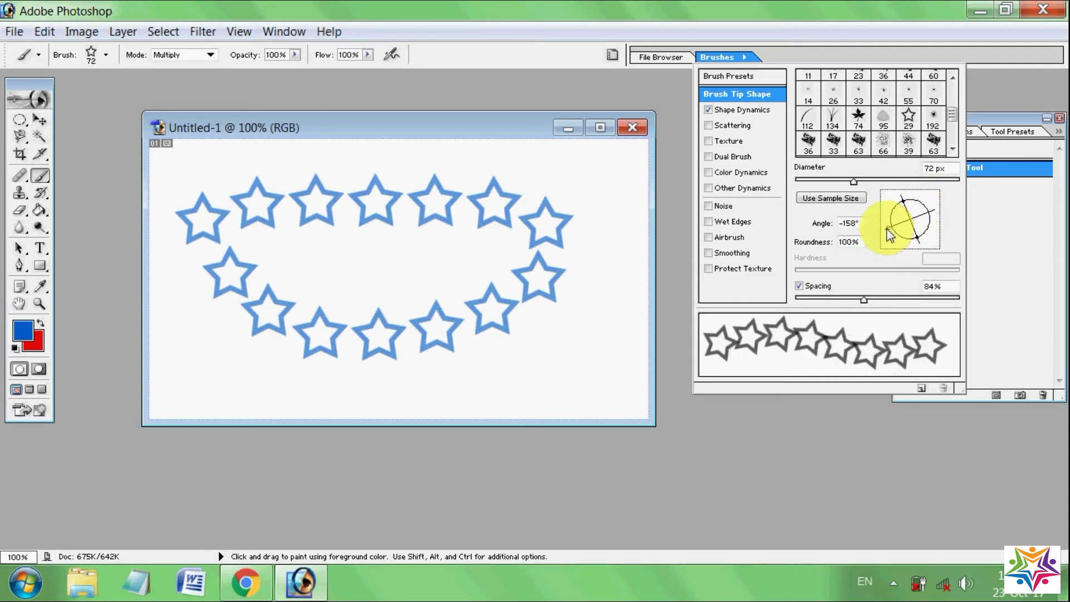
# Give the star brush Shape Dynamics with 40% angle jitter and 90% roundness jitter.
pyautogui.click(763, 111)
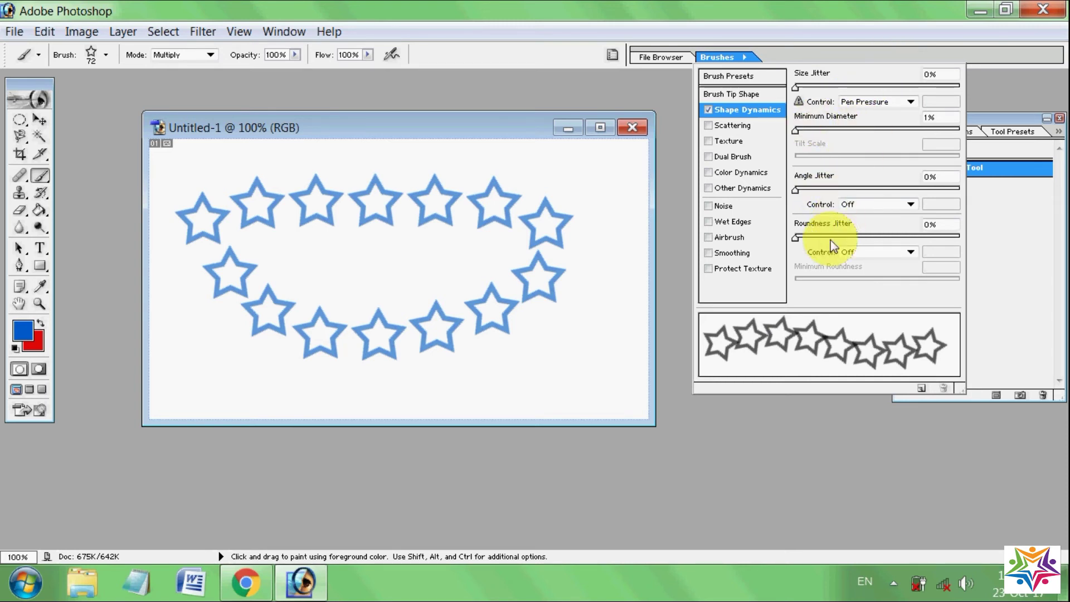
pyautogui.moveTo(827, 188)
pyautogui.mouseDown()
pyautogui.moveTo(921, 199)
pyautogui.moveTo(861, 199)
pyautogui.mouseUp()
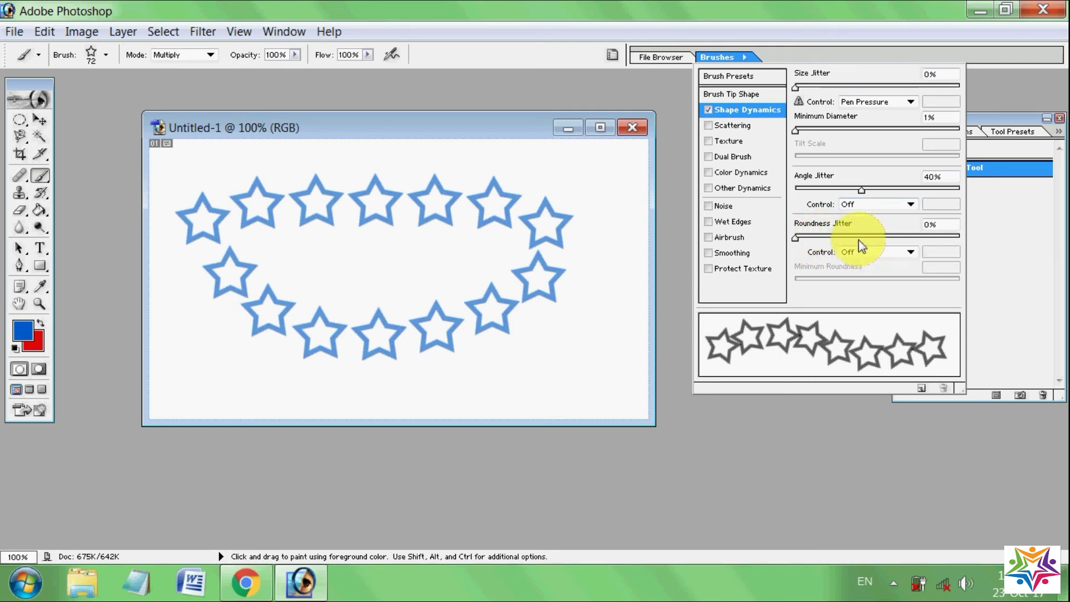
pyautogui.moveTo(862, 236)
pyautogui.mouseDown()
pyautogui.moveTo(924, 238)
pyautogui.moveTo(943, 250)
pyautogui.mouseUp()
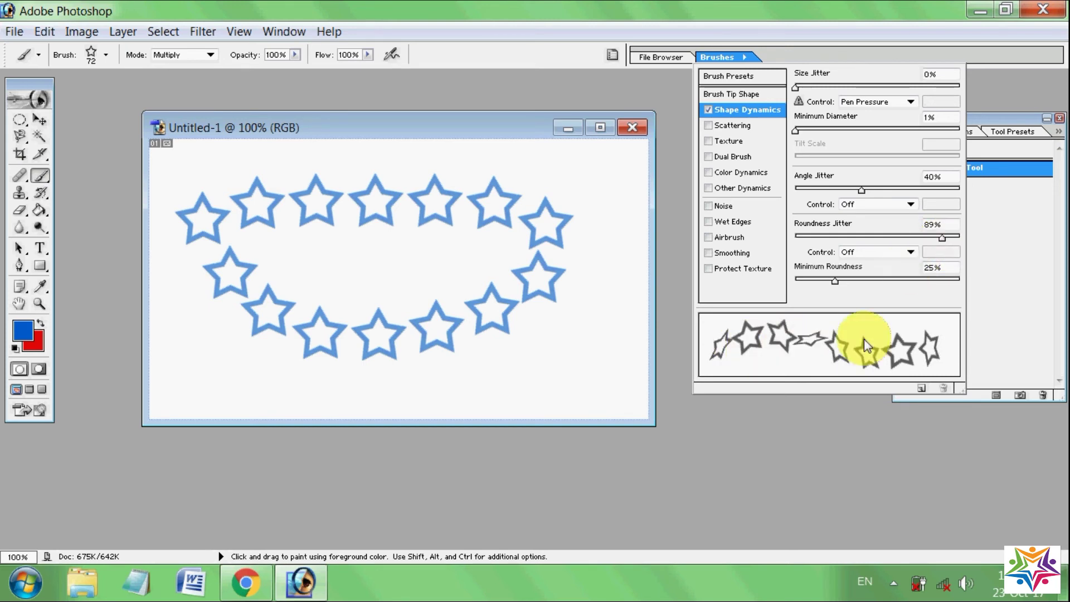
pyautogui.moveTo(945, 237); pyautogui.dragTo(947, 238)
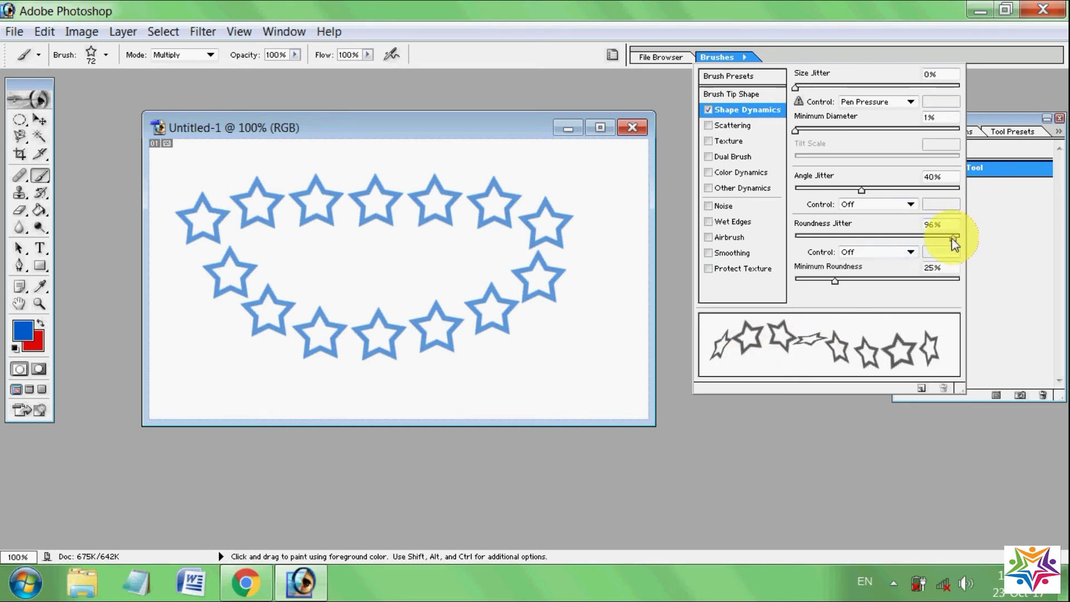
pyautogui.click(680, 145)
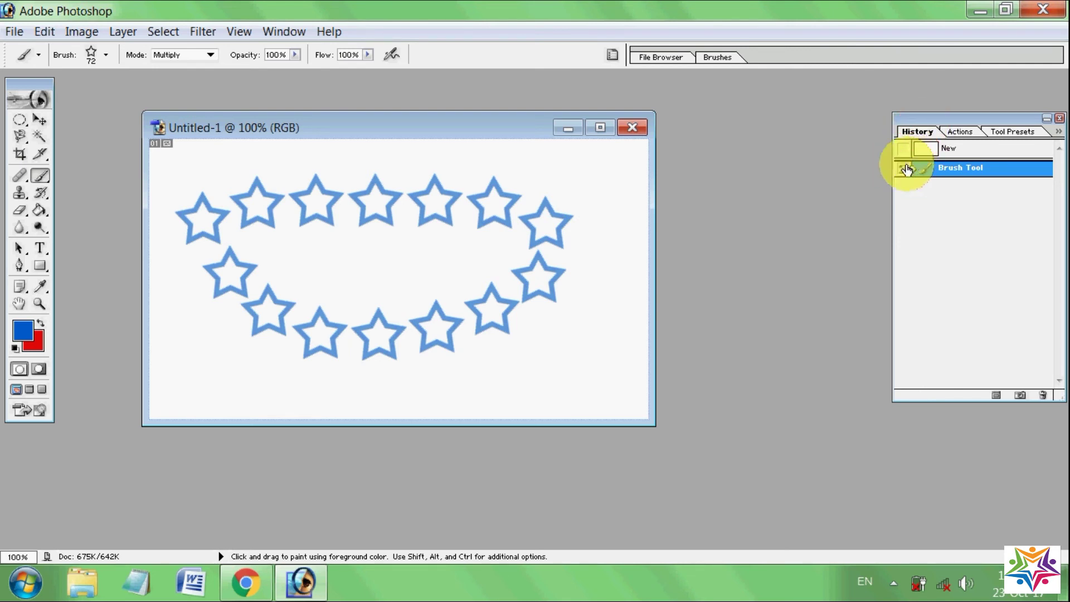
# Undo a test stroke, revert the canvas to blank, and paint two wavy rows of jittered stars.
pyautogui.moveTo(322, 244); pyautogui.dragTo(515, 259)
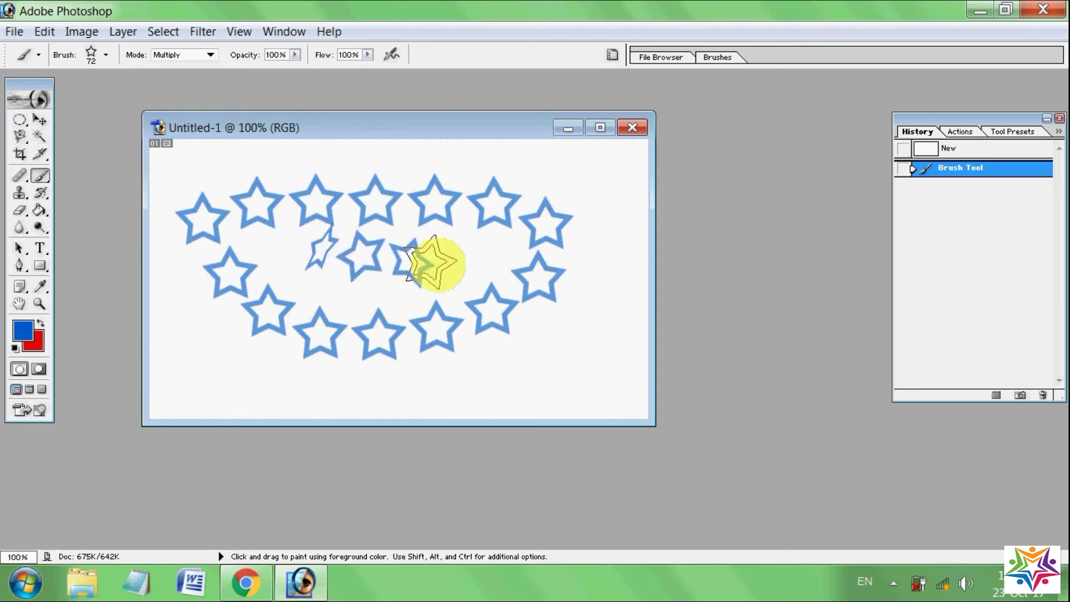
pyautogui.click(919, 167)
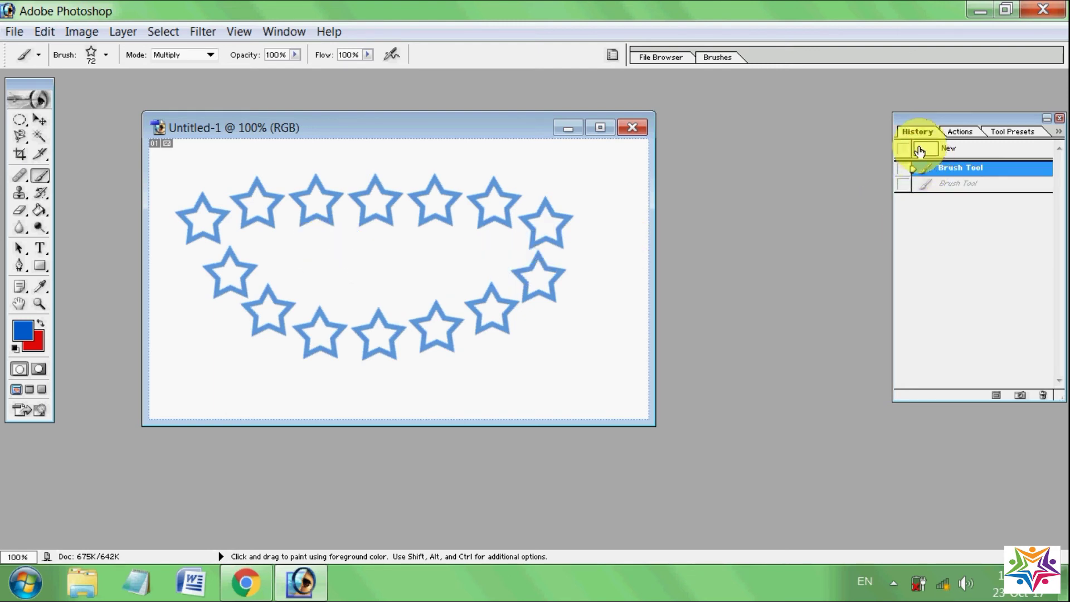
pyautogui.click(936, 150)
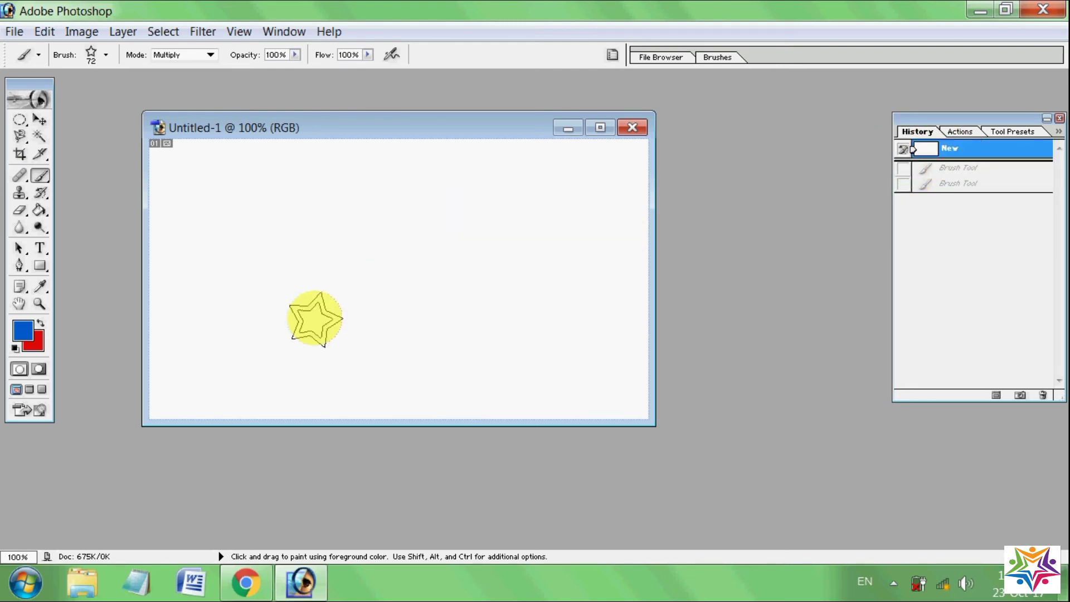
pyautogui.moveTo(226, 178)
pyautogui.mouseDown()
pyautogui.moveTo(482, 195)
pyautogui.moveTo(549, 251)
pyautogui.moveTo(389, 322)
pyautogui.moveTo(262, 315)
pyautogui.moveTo(252, 341)
pyautogui.moveTo(191, 211)
pyautogui.mouseUp()
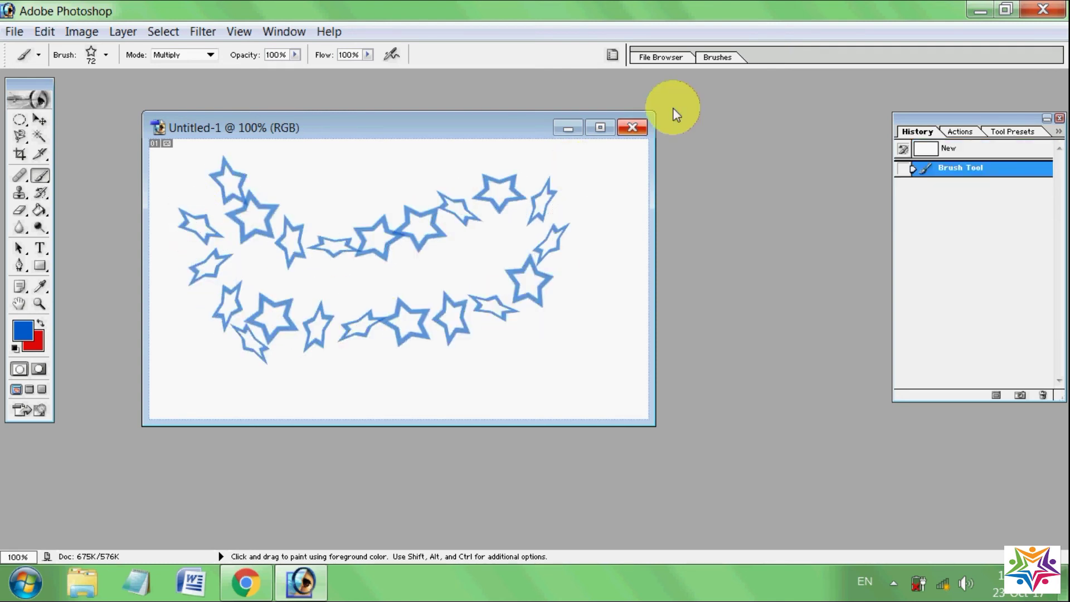
# Set the roundness jitter control to Fade and paint another star stroke toward the bottom-right.
pyautogui.click(727, 58)
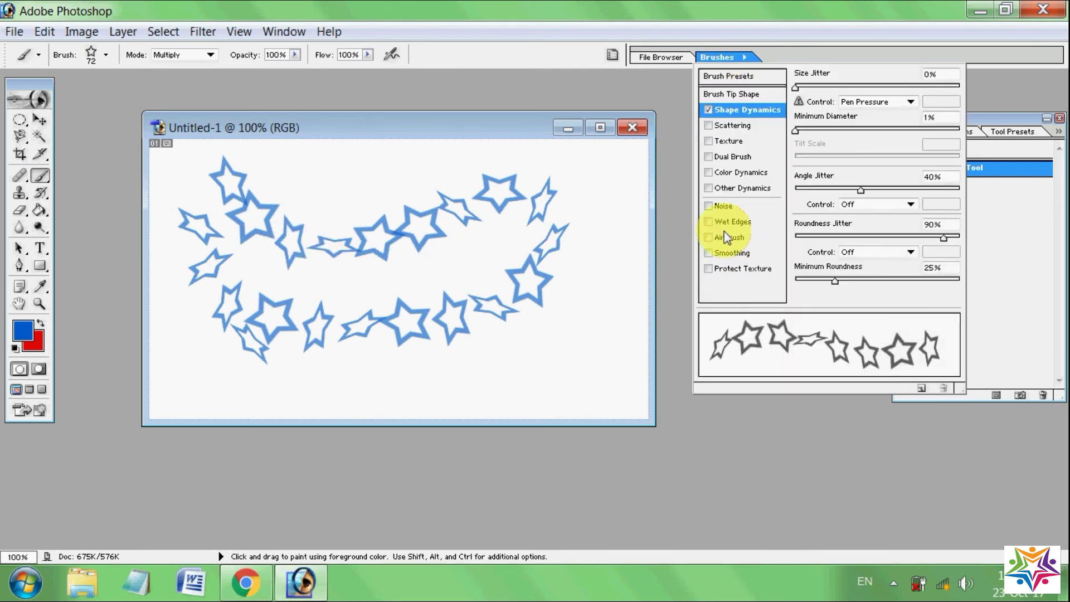
pyautogui.click(885, 252)
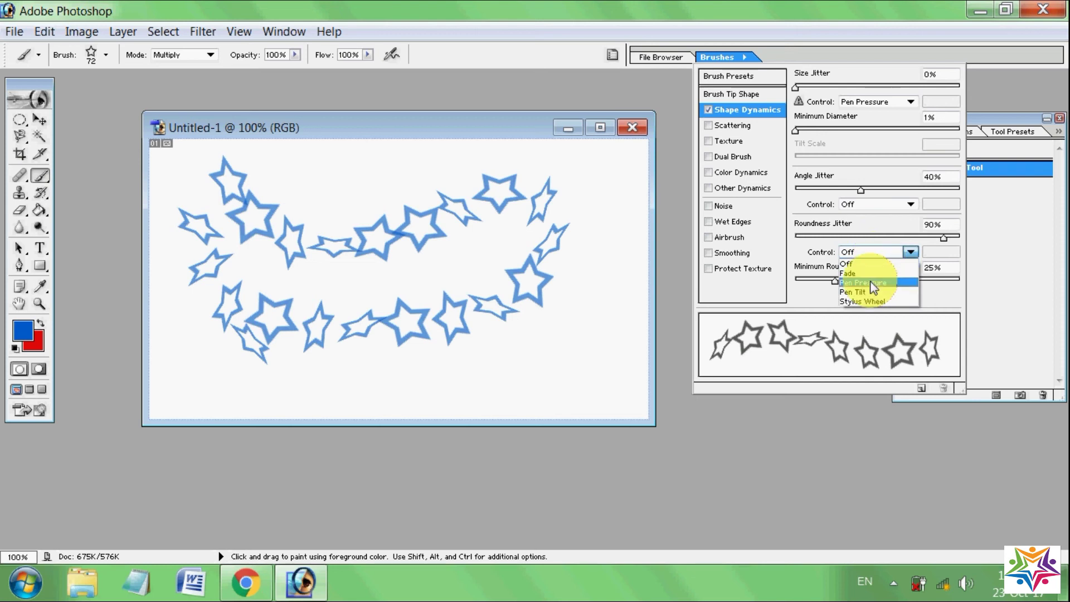
pyautogui.click(870, 273)
pyautogui.moveTo(440, 341); pyautogui.dragTo(601, 248)
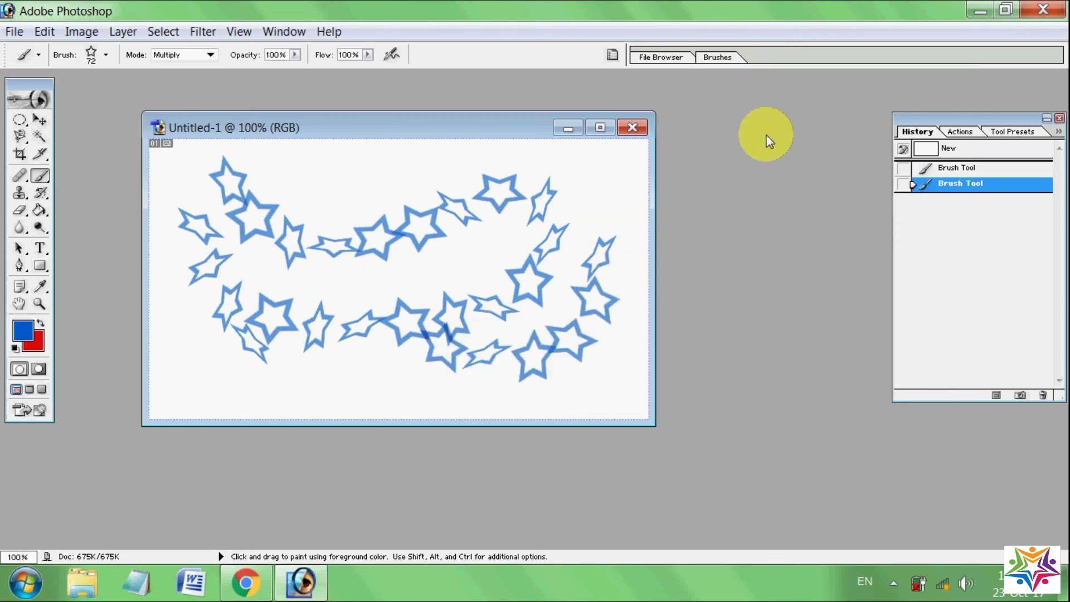
# Switch the roundness jitter control through Pen Pressure and Pen Tilt to Stylus Wheel.
pyautogui.click(730, 58)
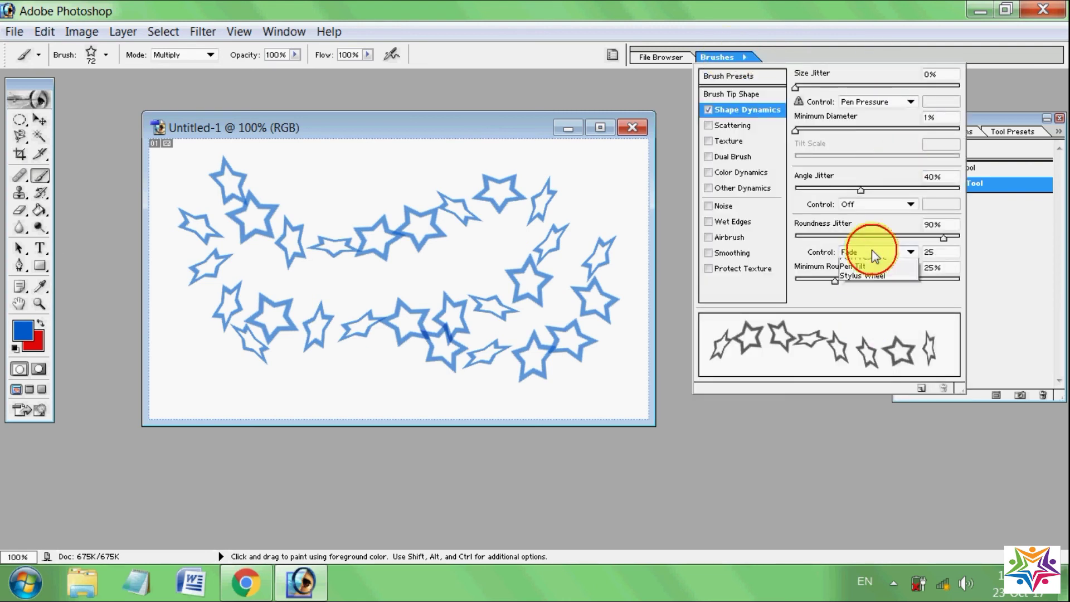
pyautogui.click(877, 281)
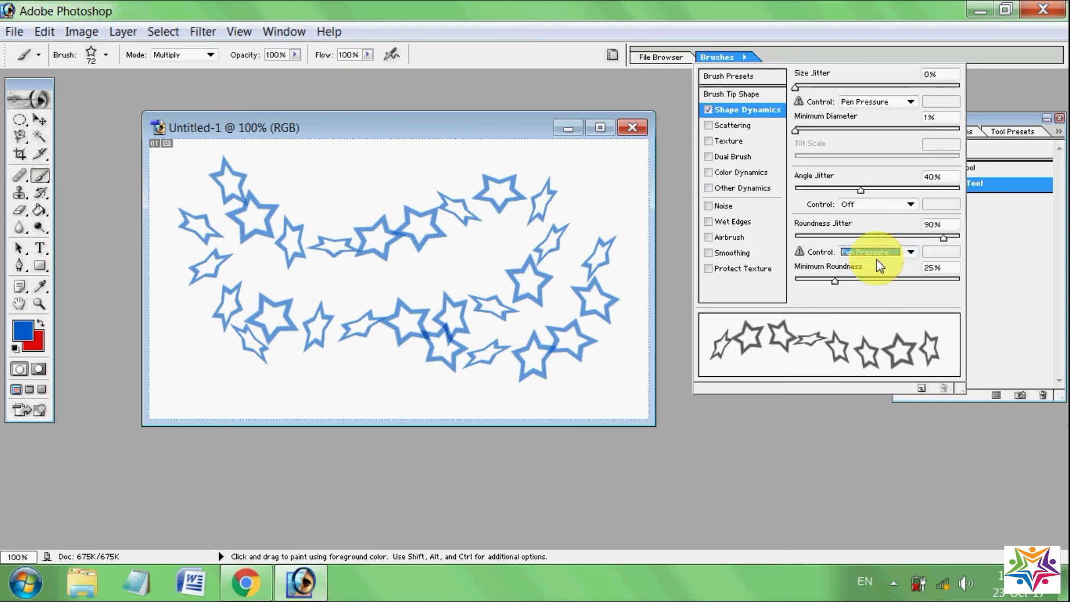
pyautogui.click(873, 292)
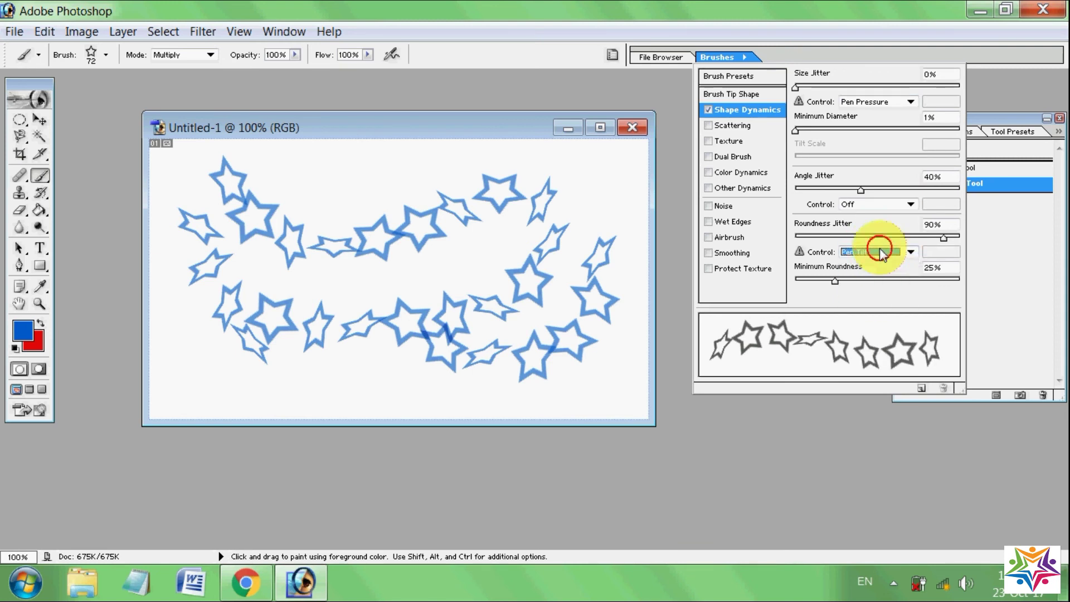
pyautogui.click(879, 254)
pyautogui.click(877, 301)
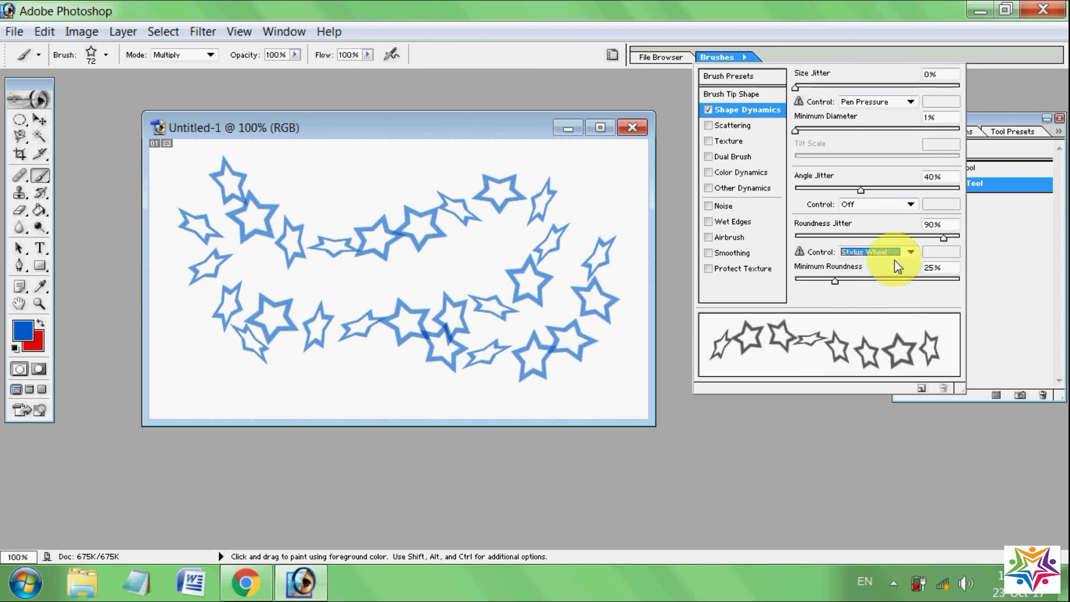
pyautogui.click(911, 252)
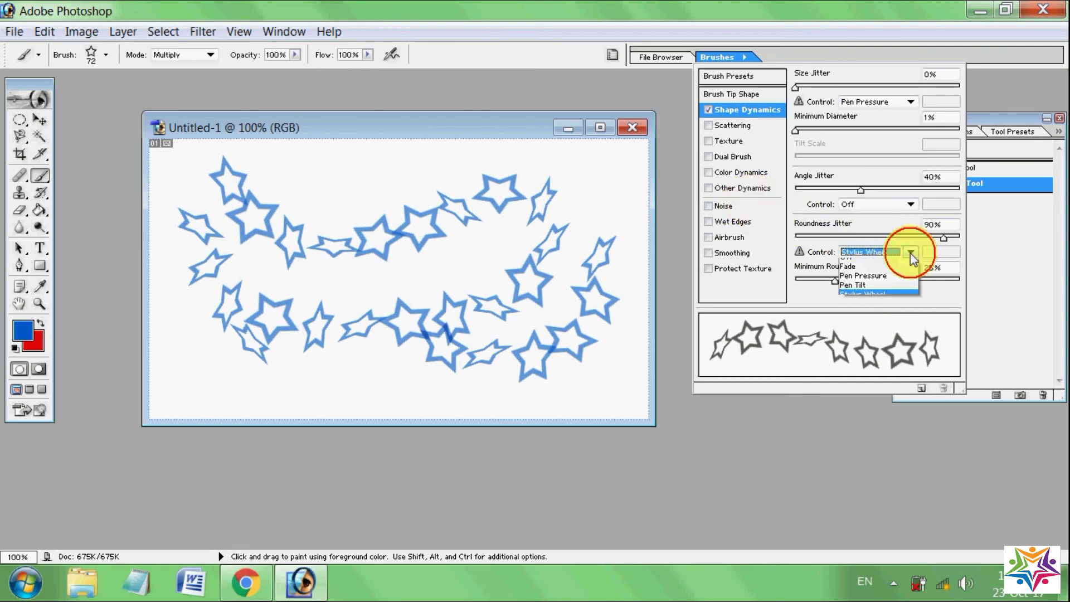
# Enable Scattering, Texture, Dual Brush, Color Dynamics, Other Dynamics and Noise on the star brush.
pyautogui.click(715, 89)
pyautogui.click(732, 125)
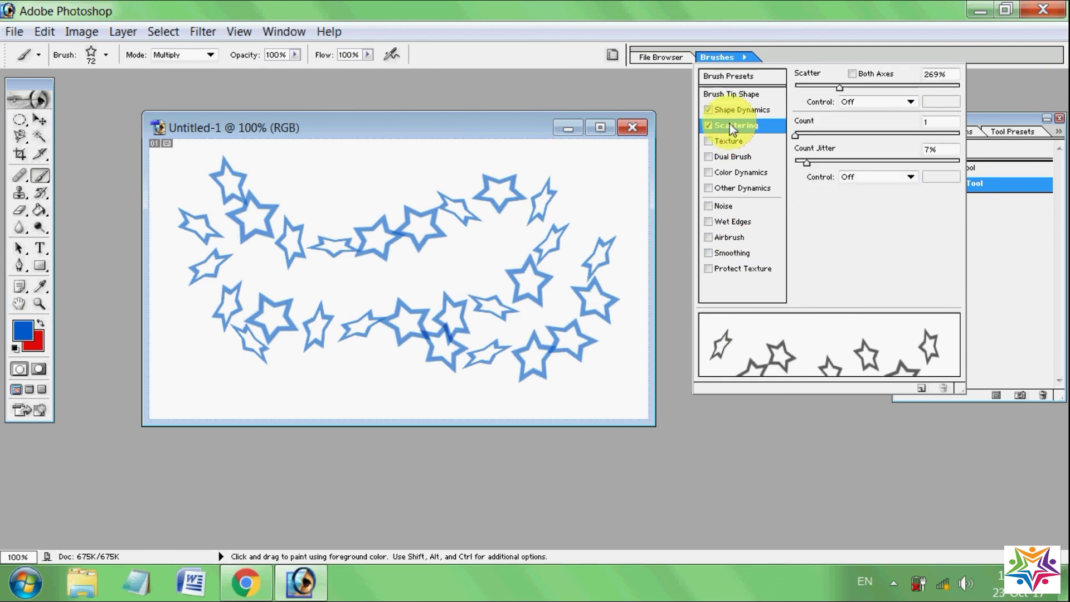
pyautogui.click(723, 143)
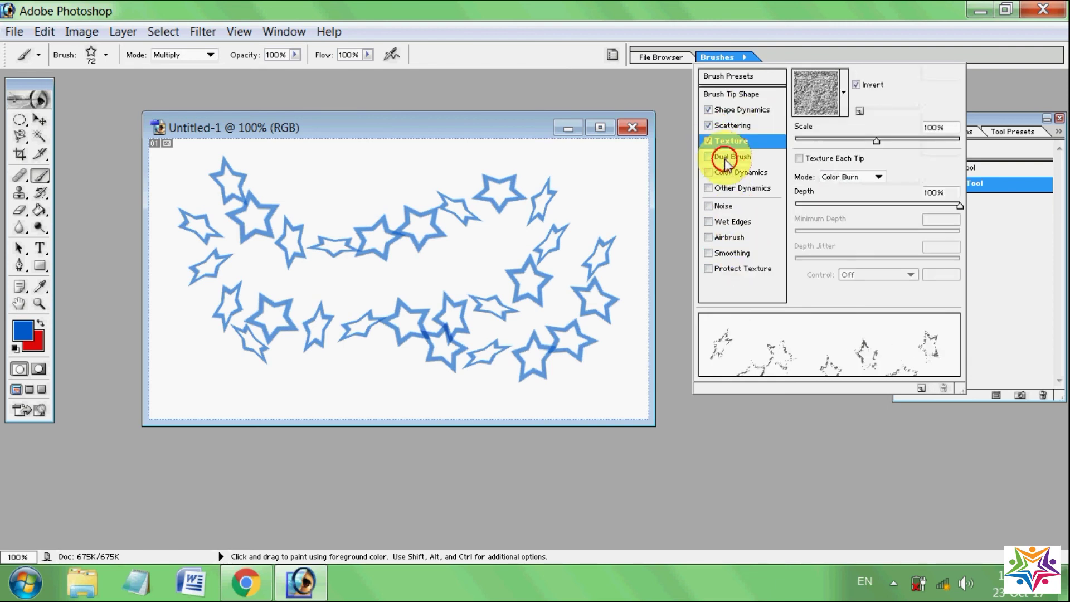
pyautogui.click(724, 159)
pyautogui.click(730, 173)
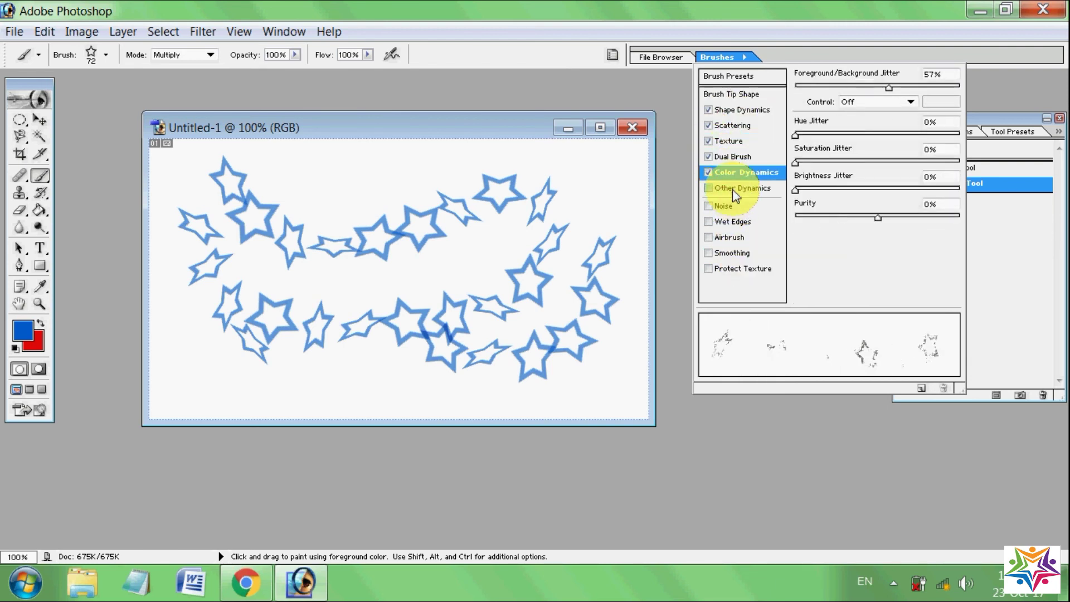
pyautogui.click(733, 188)
pyautogui.click(730, 209)
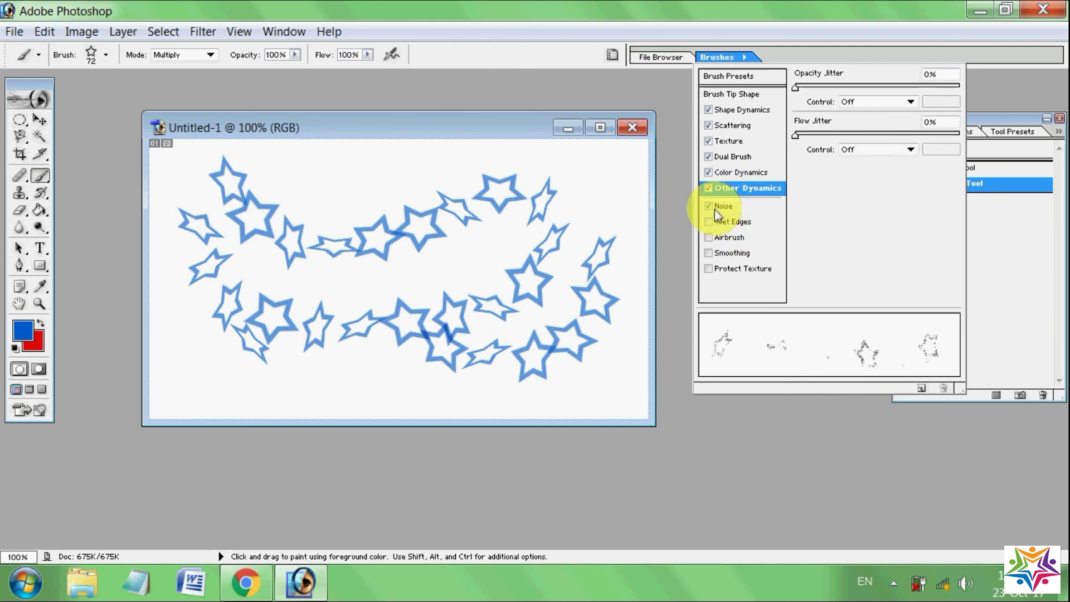
# Turn Other Dynamics, Wet Edges, Airbrush and Smoothing off, and enable Protect Texture.
pyautogui.click(707, 189)
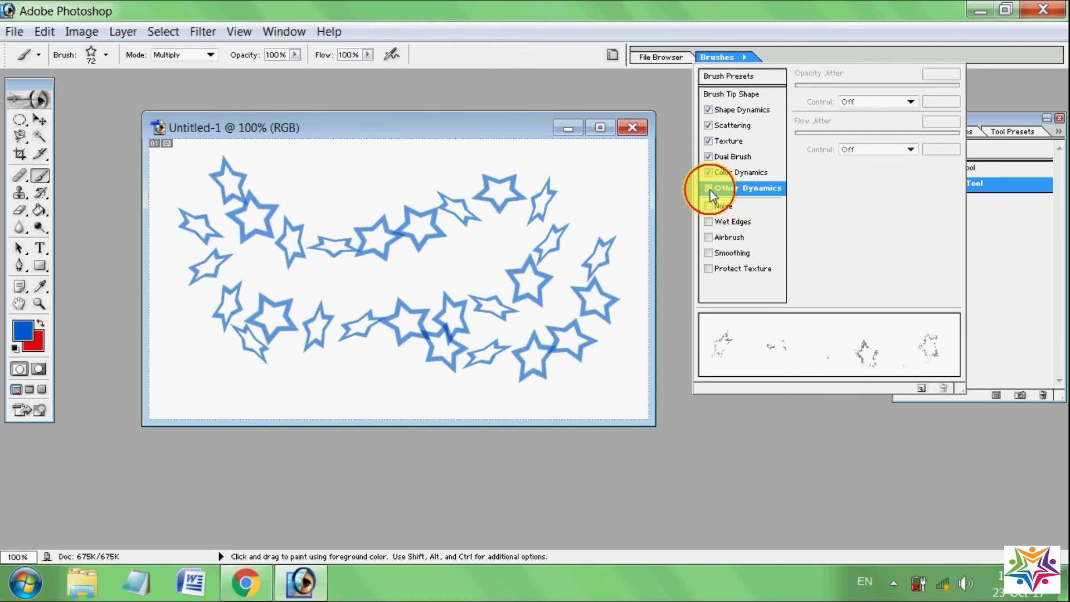
pyautogui.click(720, 223)
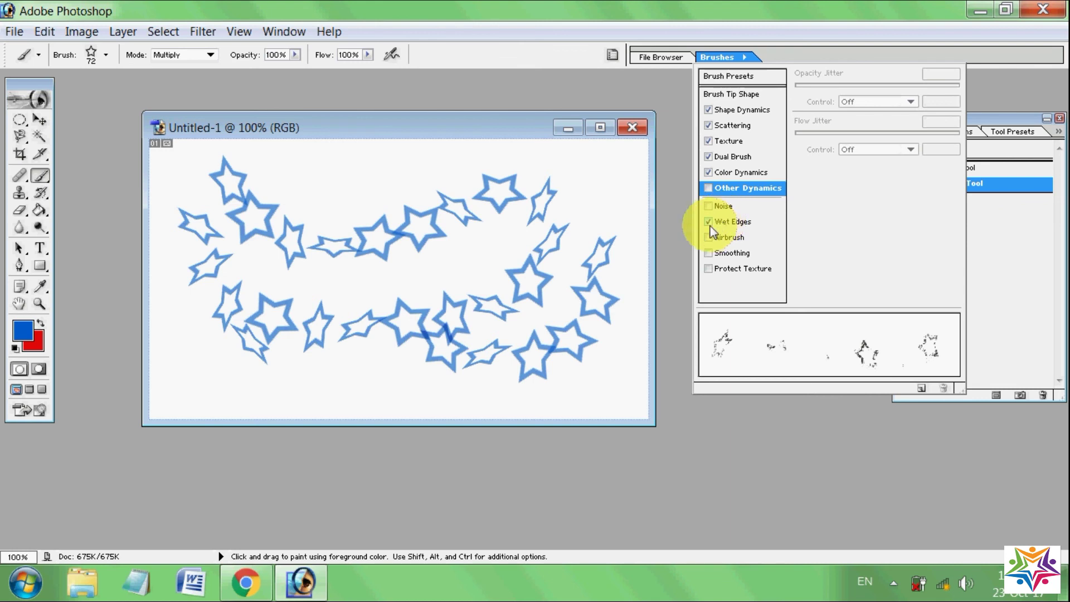
pyautogui.click(707, 238)
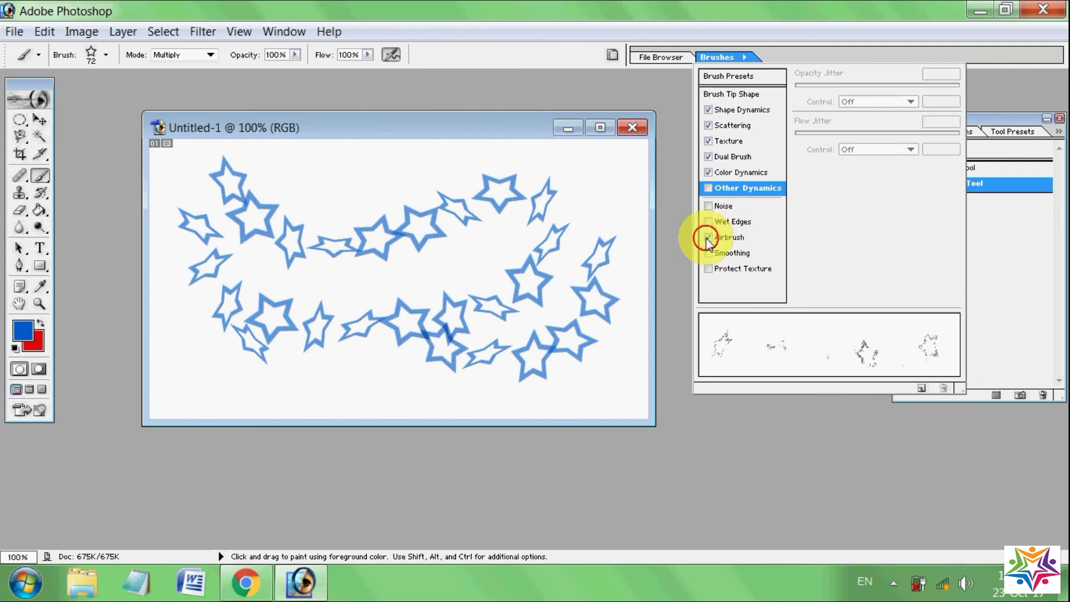
pyautogui.click(706, 238)
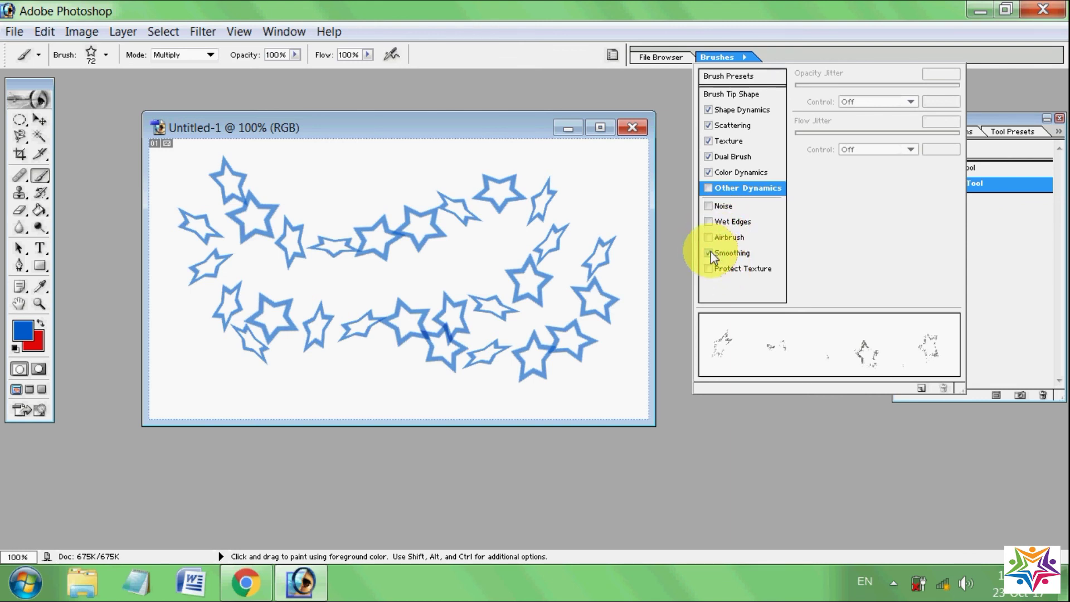
pyautogui.click(710, 251)
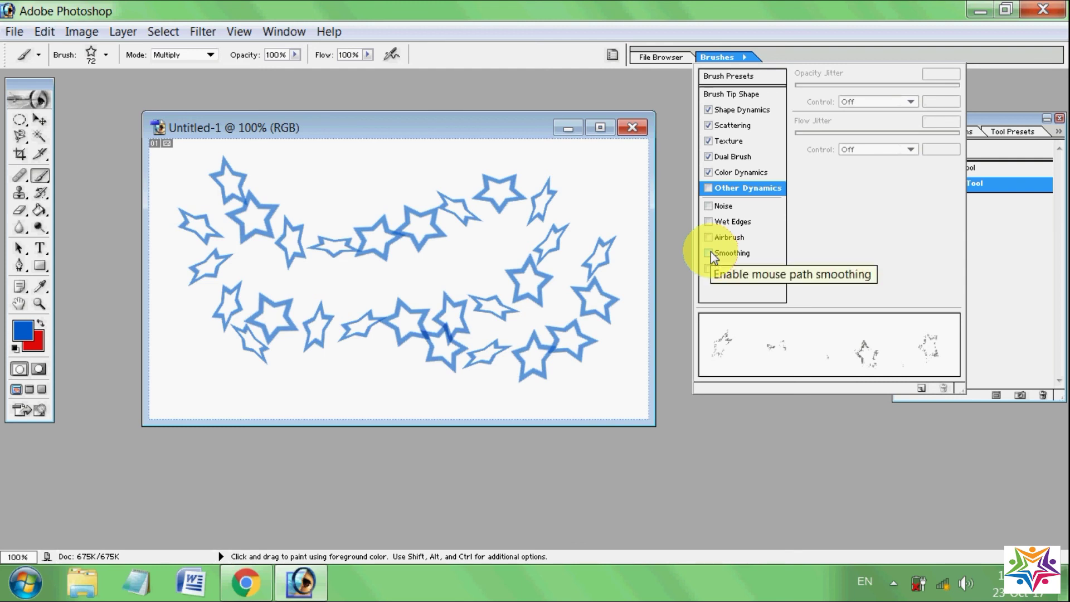
pyautogui.click(741, 273)
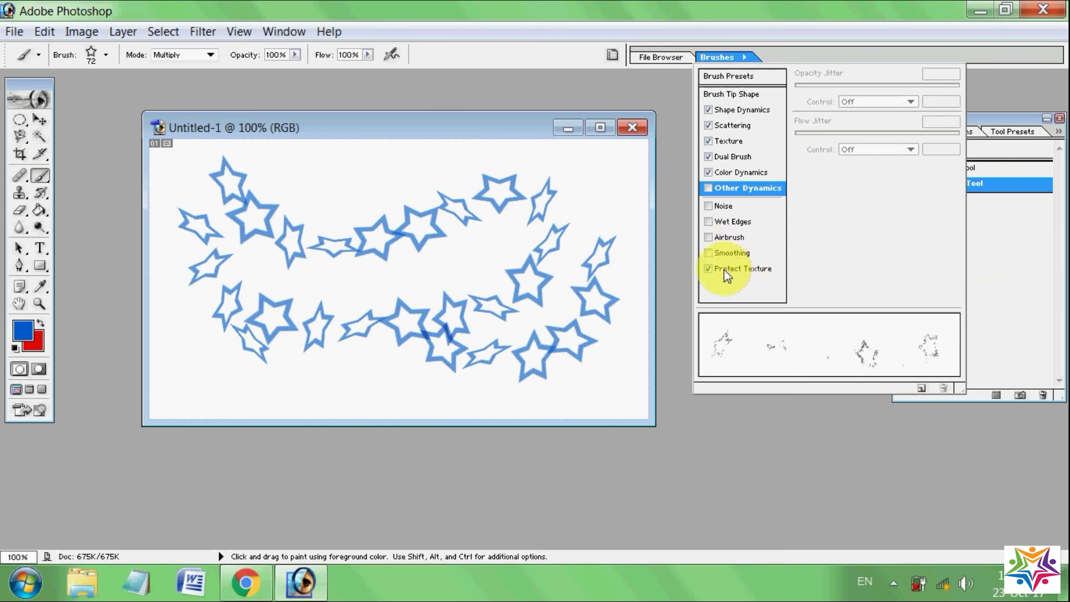
pyautogui.click(533, 129)
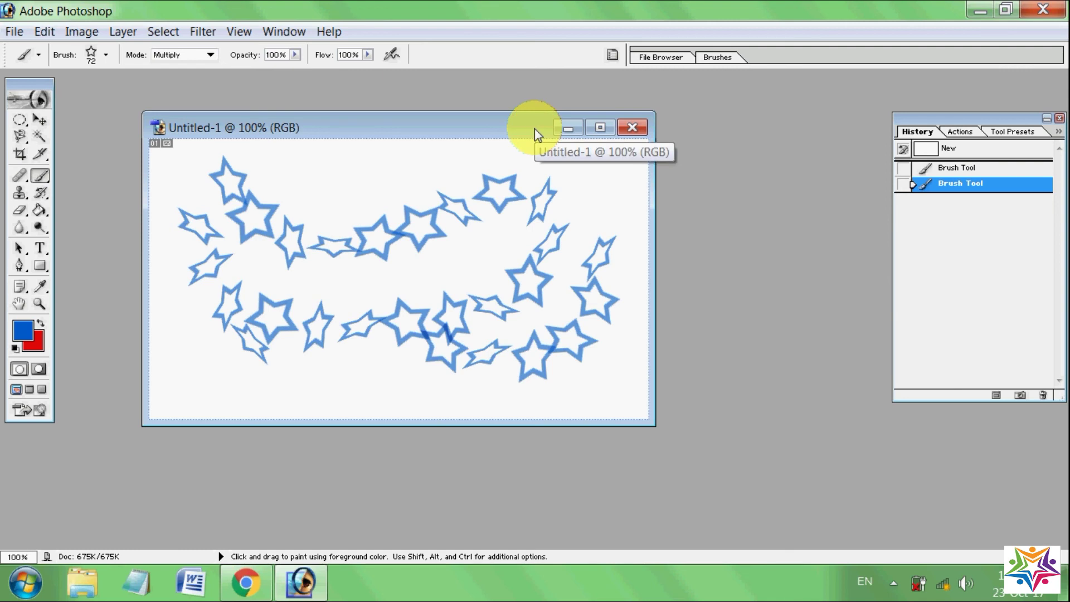